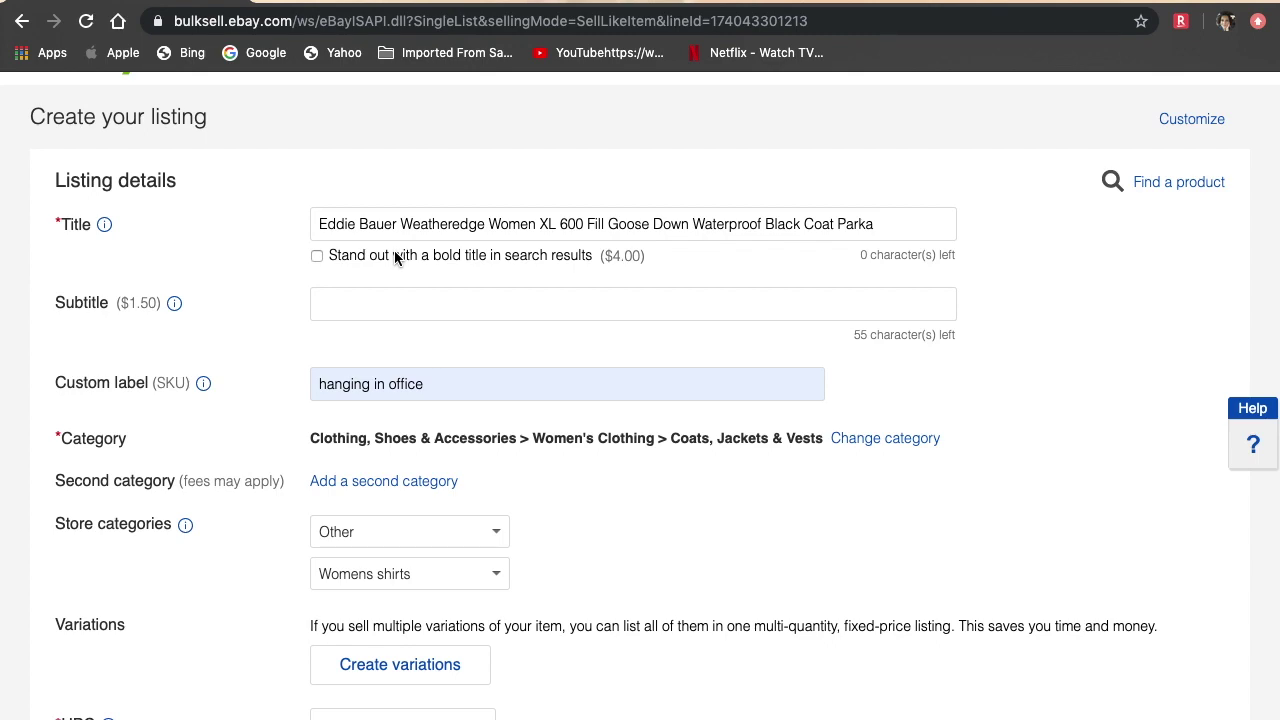
Review the coat listing's title, custom label, category, store categories, UPC, condition and photo sections.
scroll(394, 257, down, 3)
scroll(394, 257, up, 1)
scroll(394, 257, up, 2)
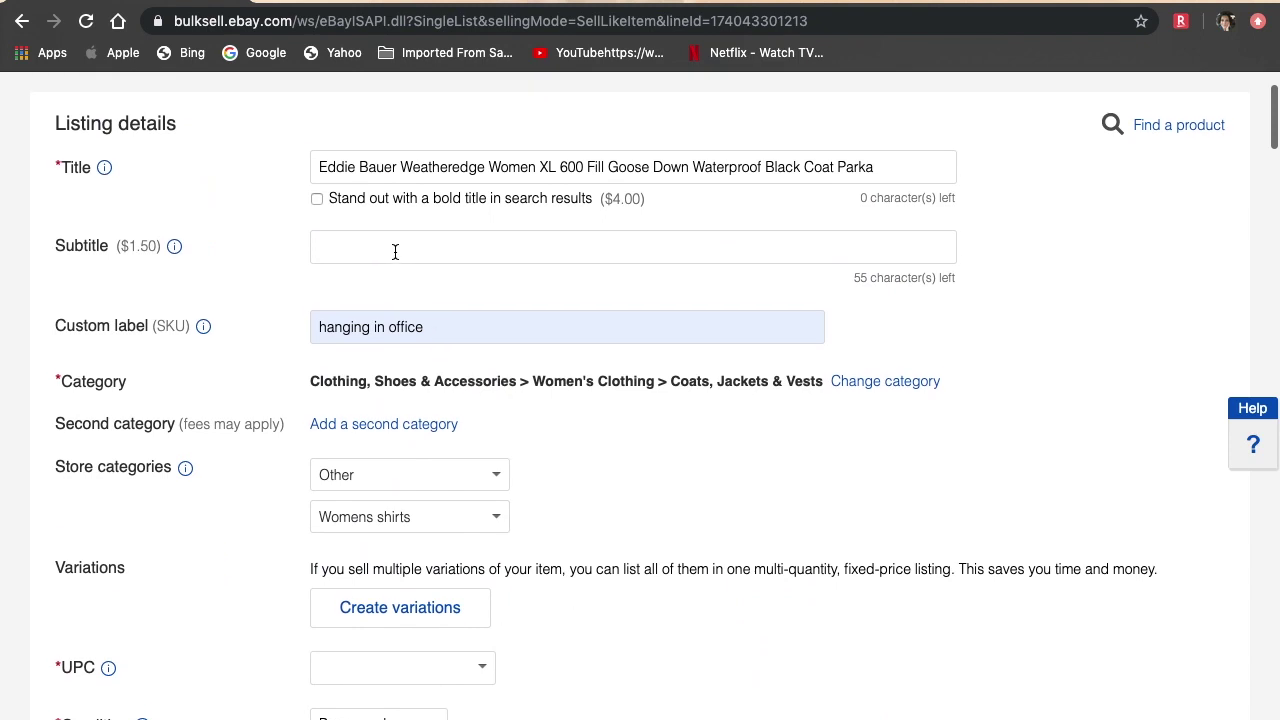
scroll(477, 257, down, 1)
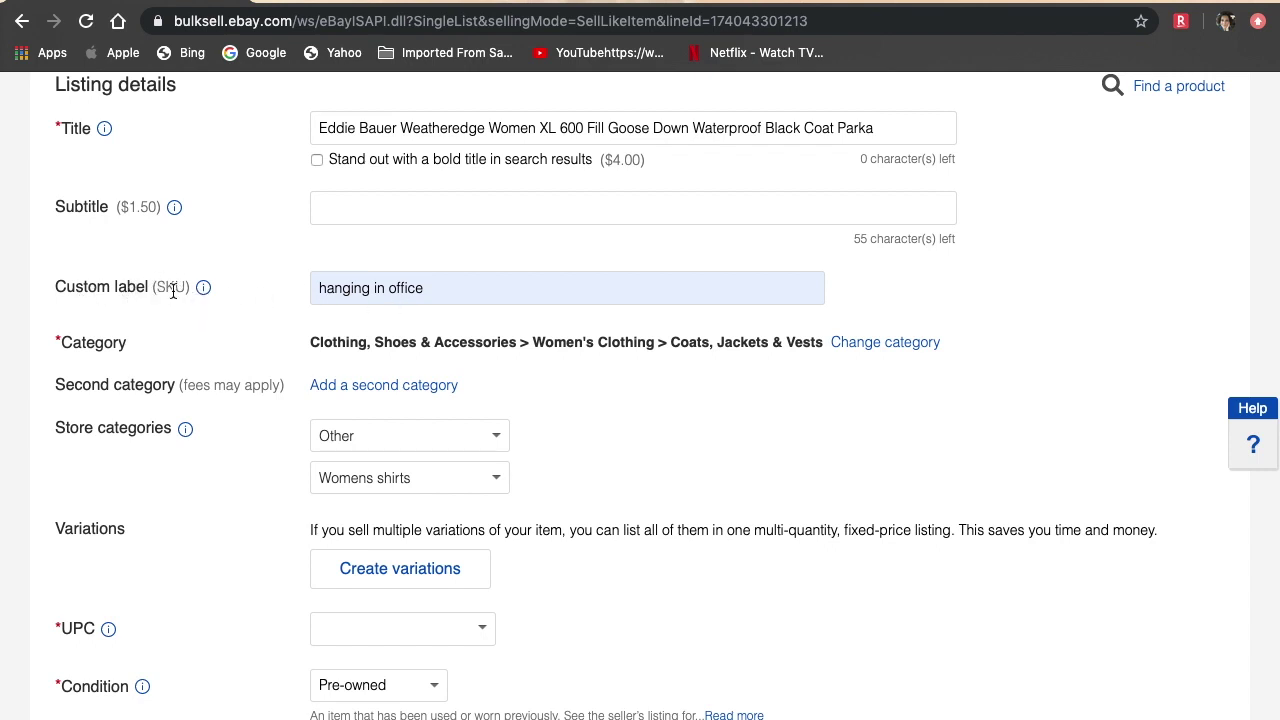
scroll(291, 322, down, 3)
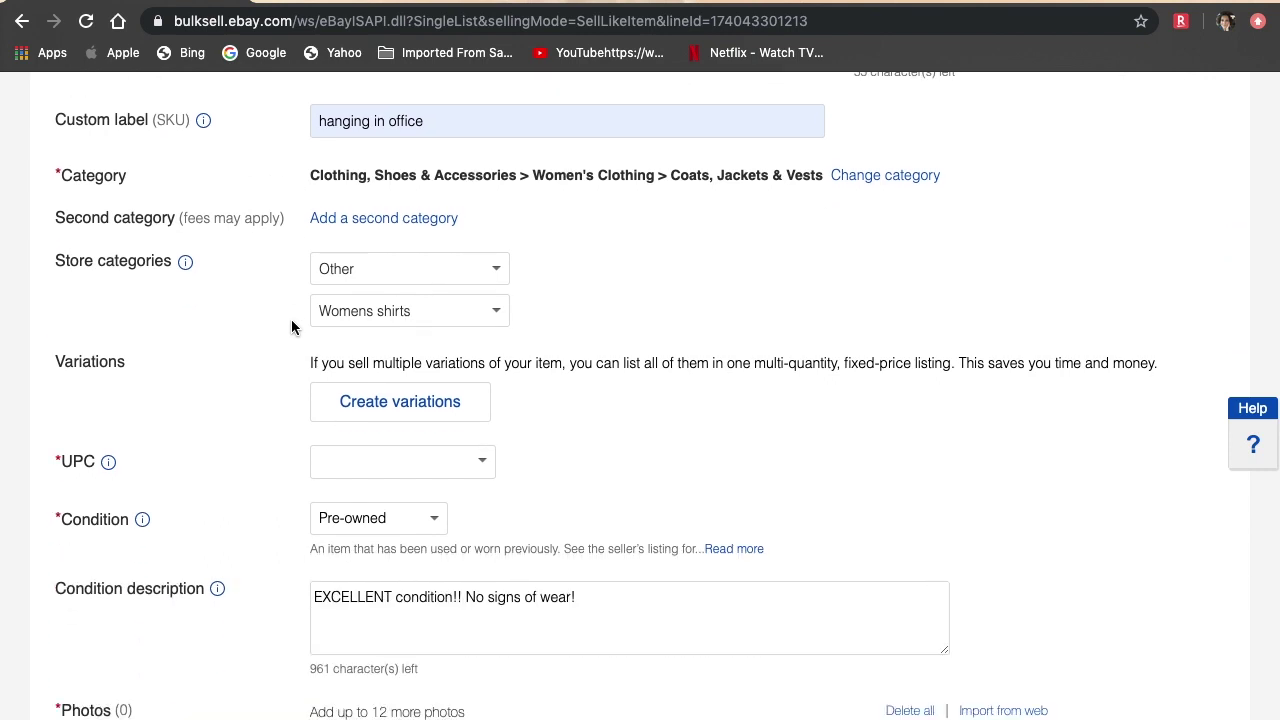
scroll(291, 320, down, 4)
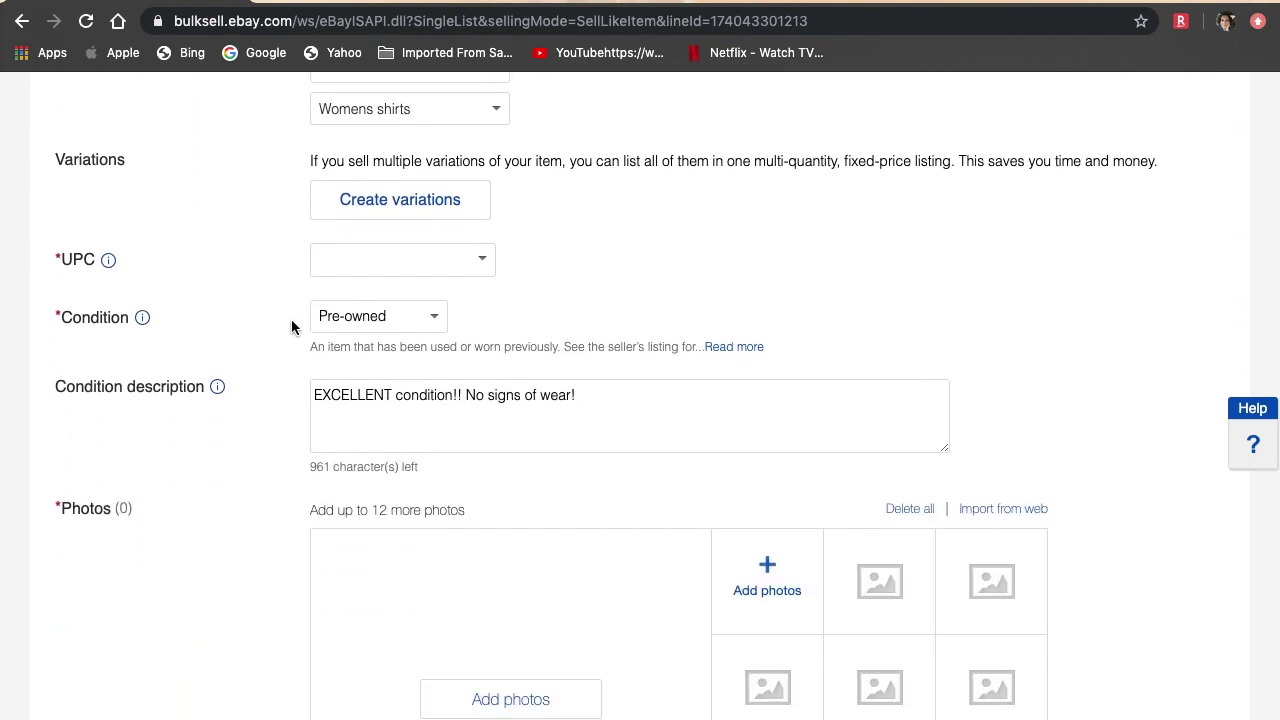
scroll(291, 326, down, 2)
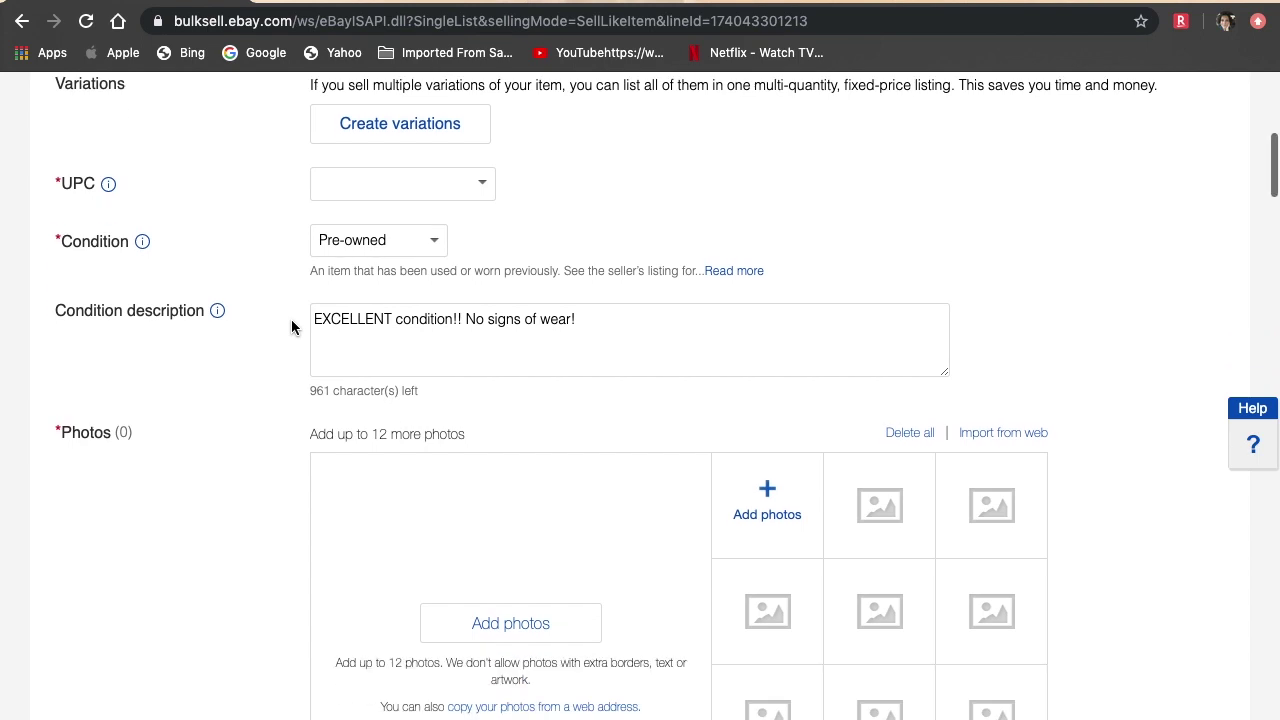
scroll(291, 326, down, 10)
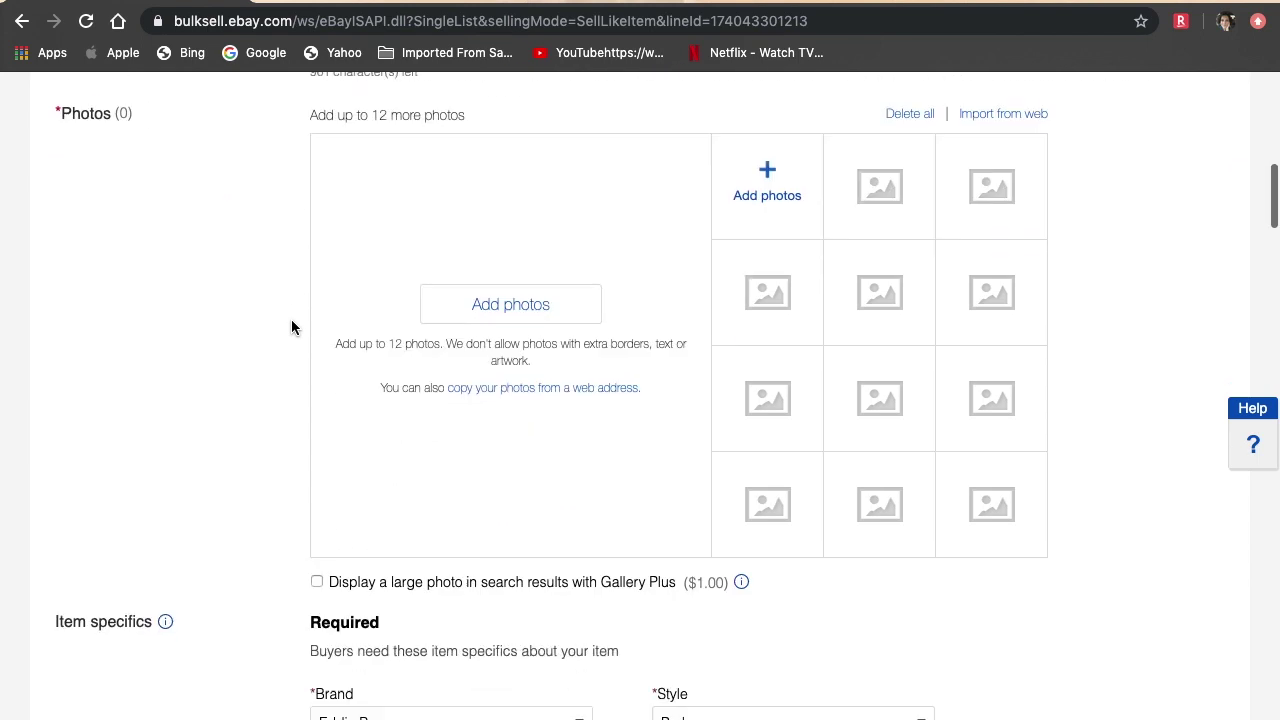
Examine the required and additional item specifics and the item description of the coat listing.
scroll(291, 320, down, 4)
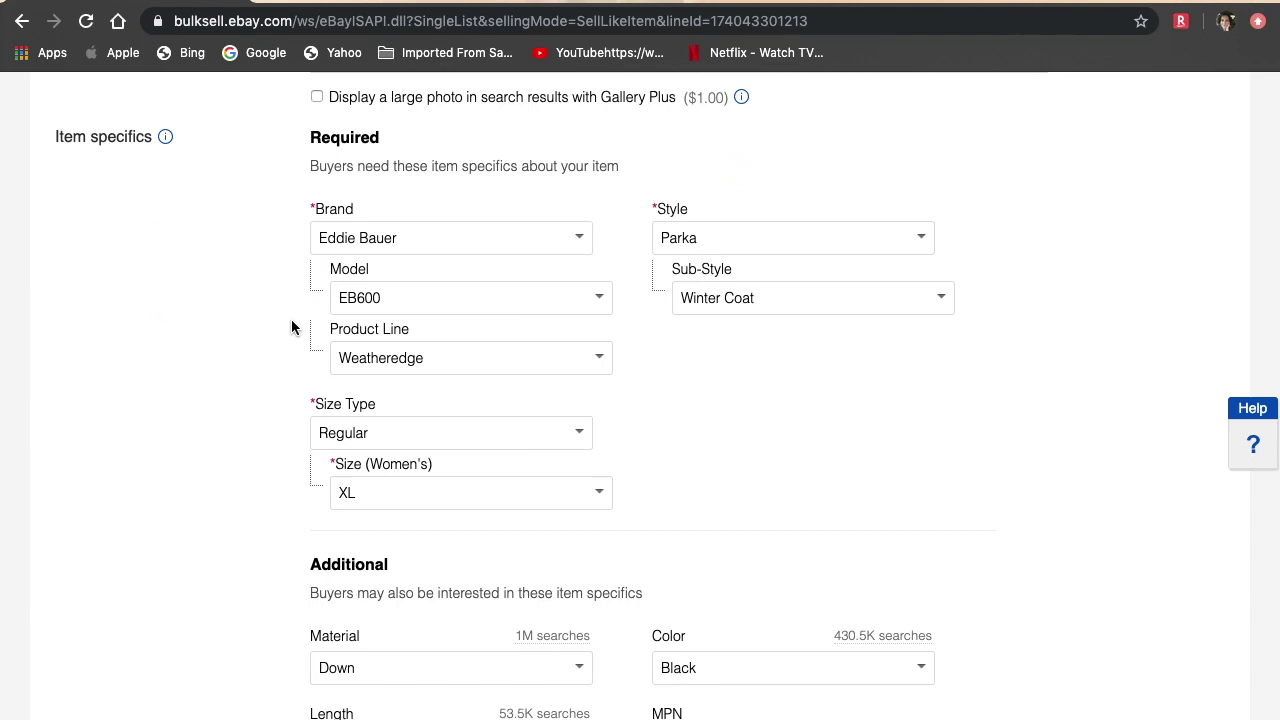
scroll(291, 326, down, 7)
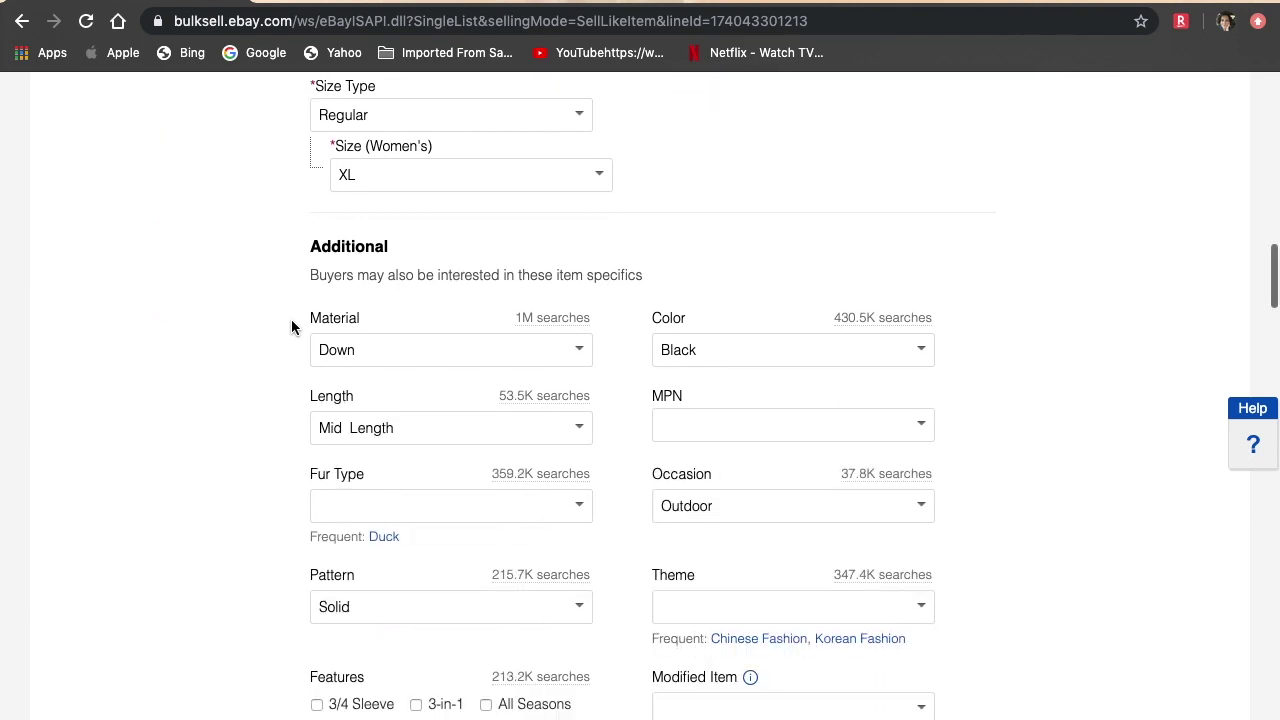
scroll(291, 326, down, 1)
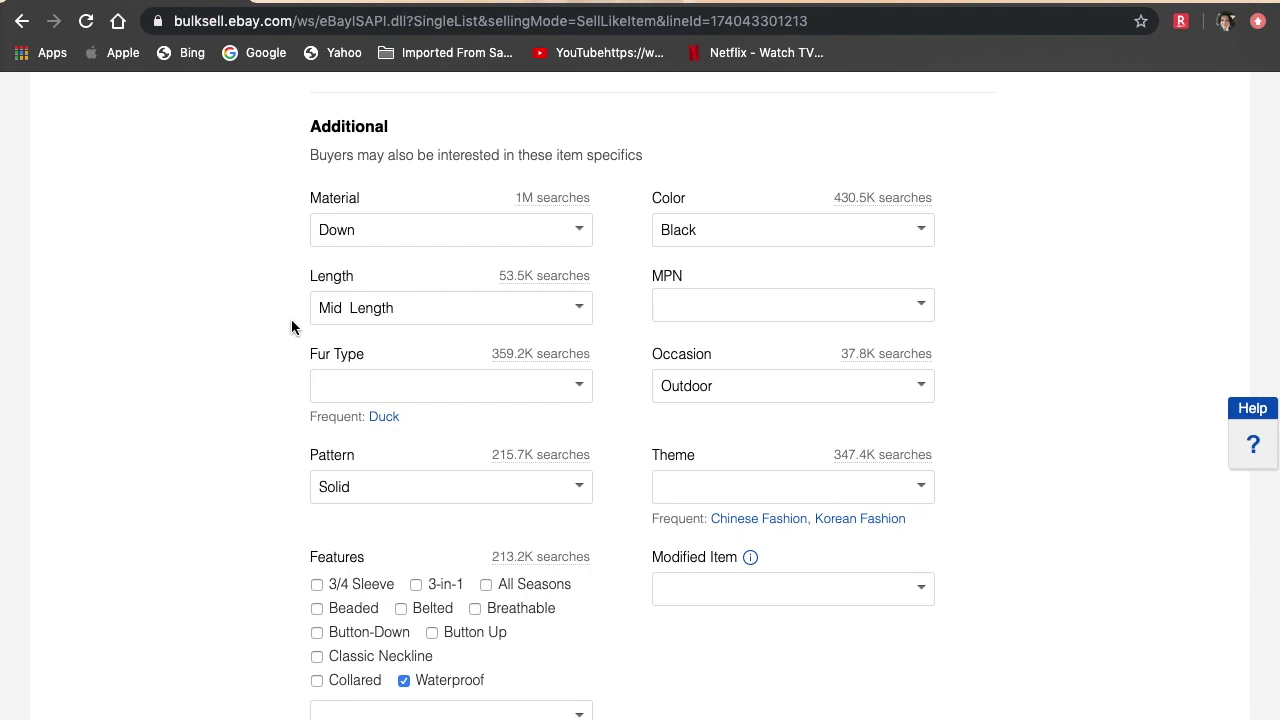
scroll(291, 326, down, 6)
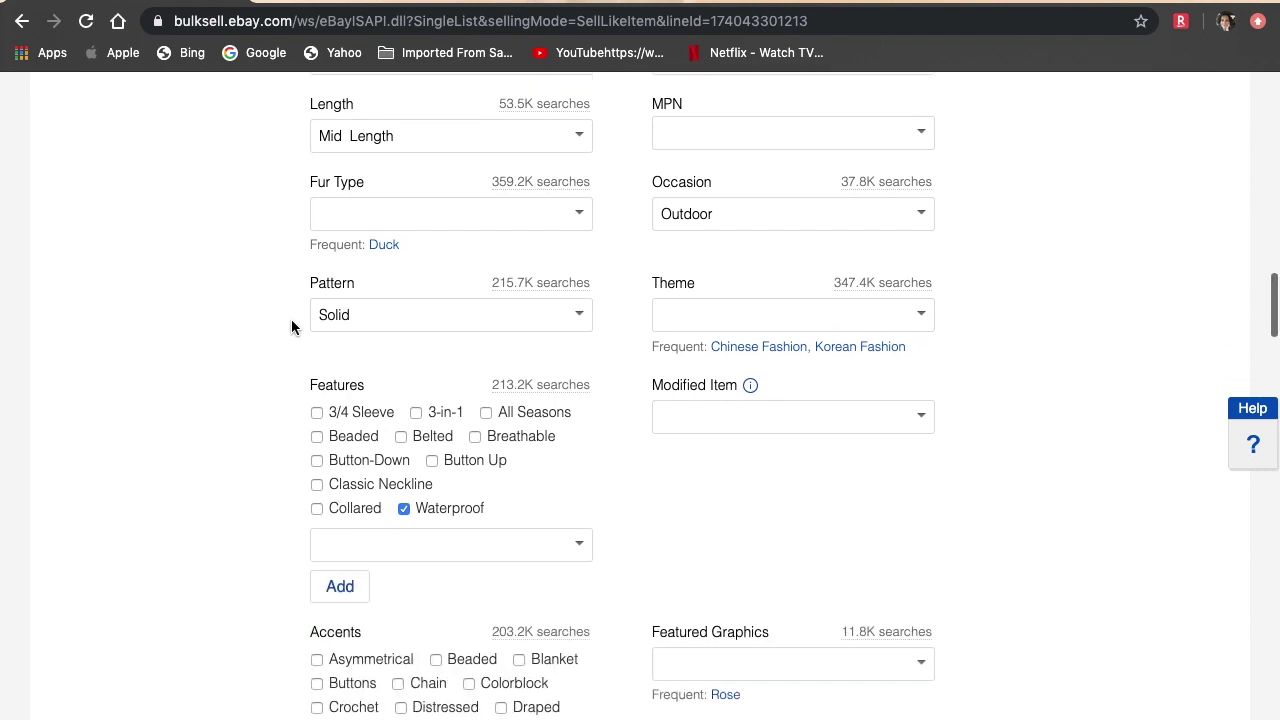
scroll(291, 320, down, 8)
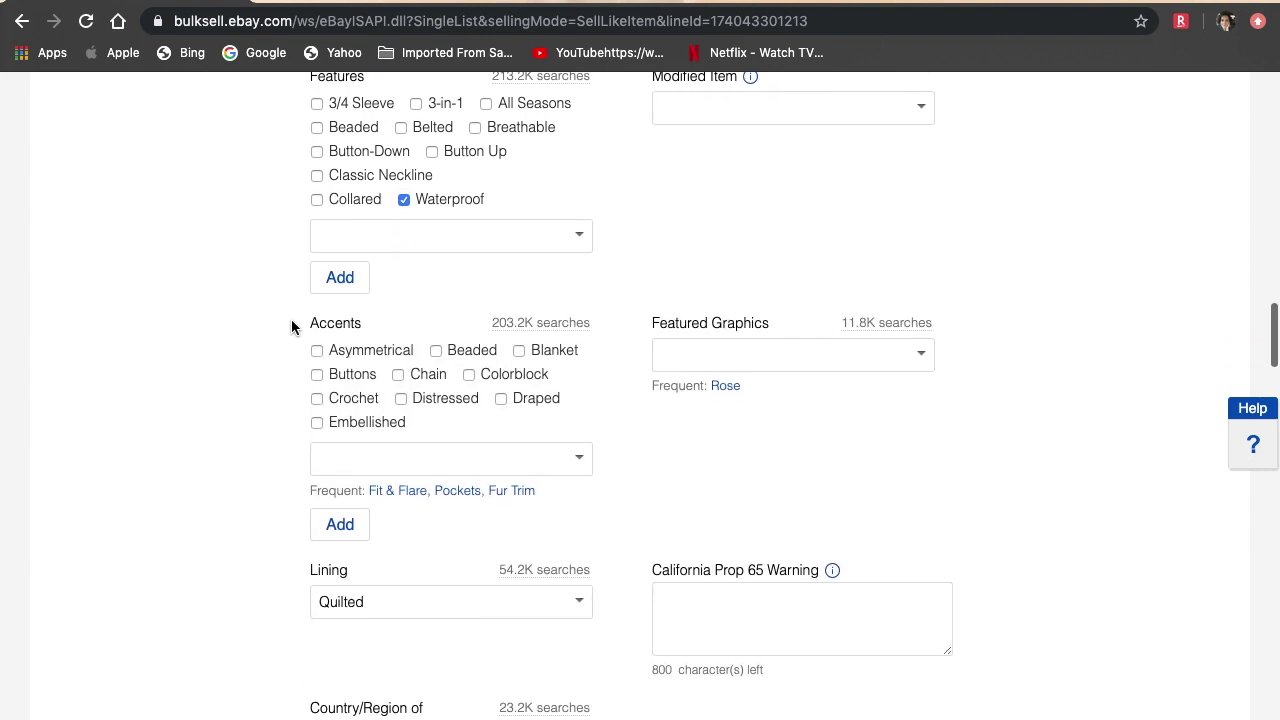
scroll(291, 302, down, 6)
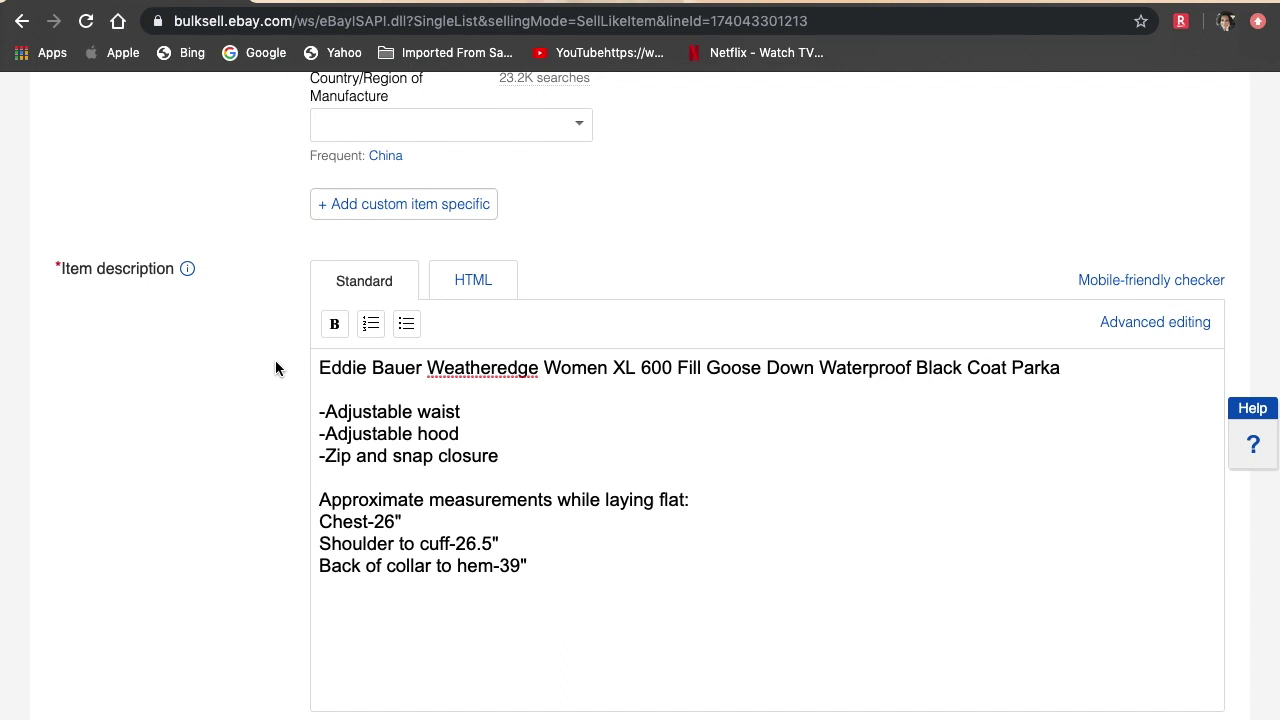
scroll(276, 369, down, 2)
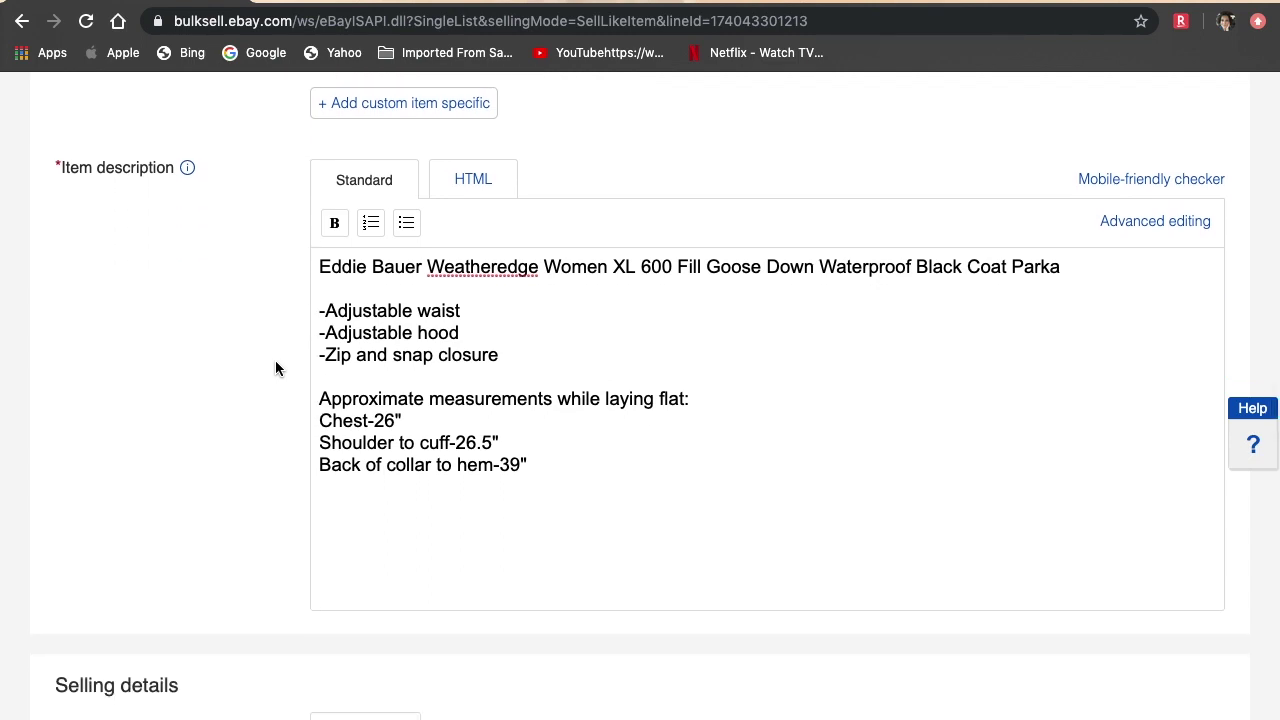
scroll(276, 369, down, 2)
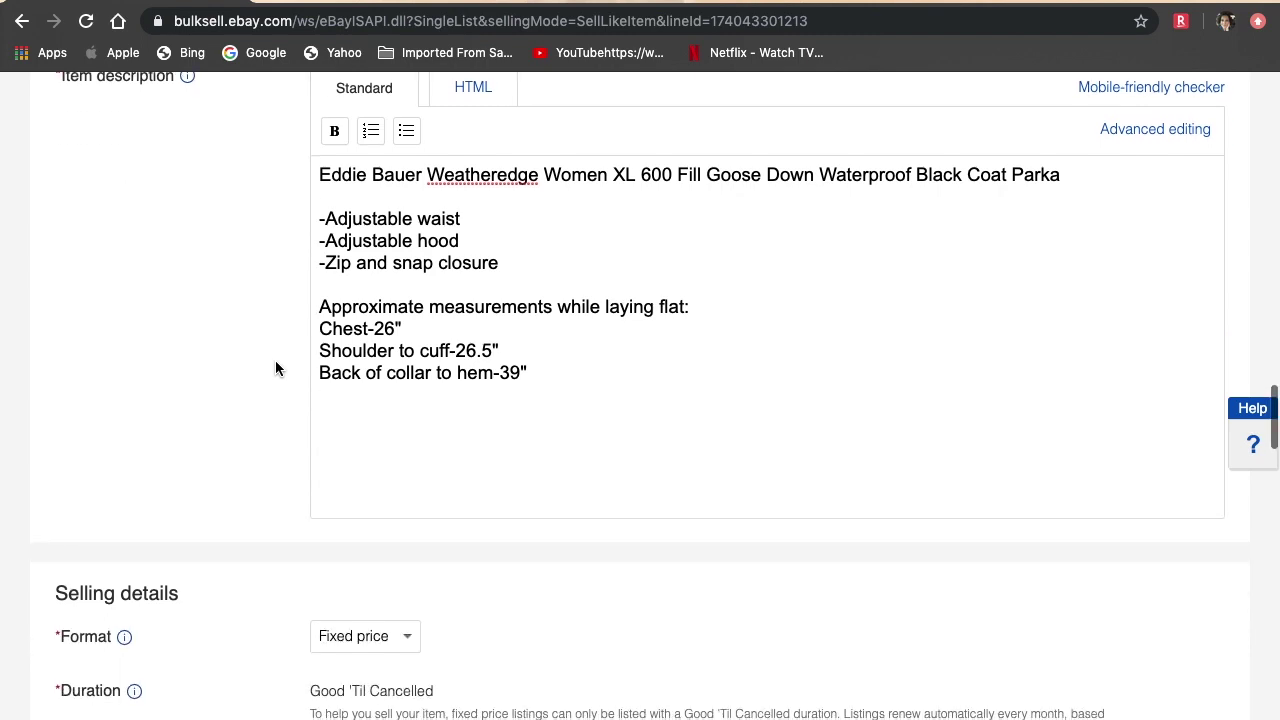
scroll(276, 369, down, 4)
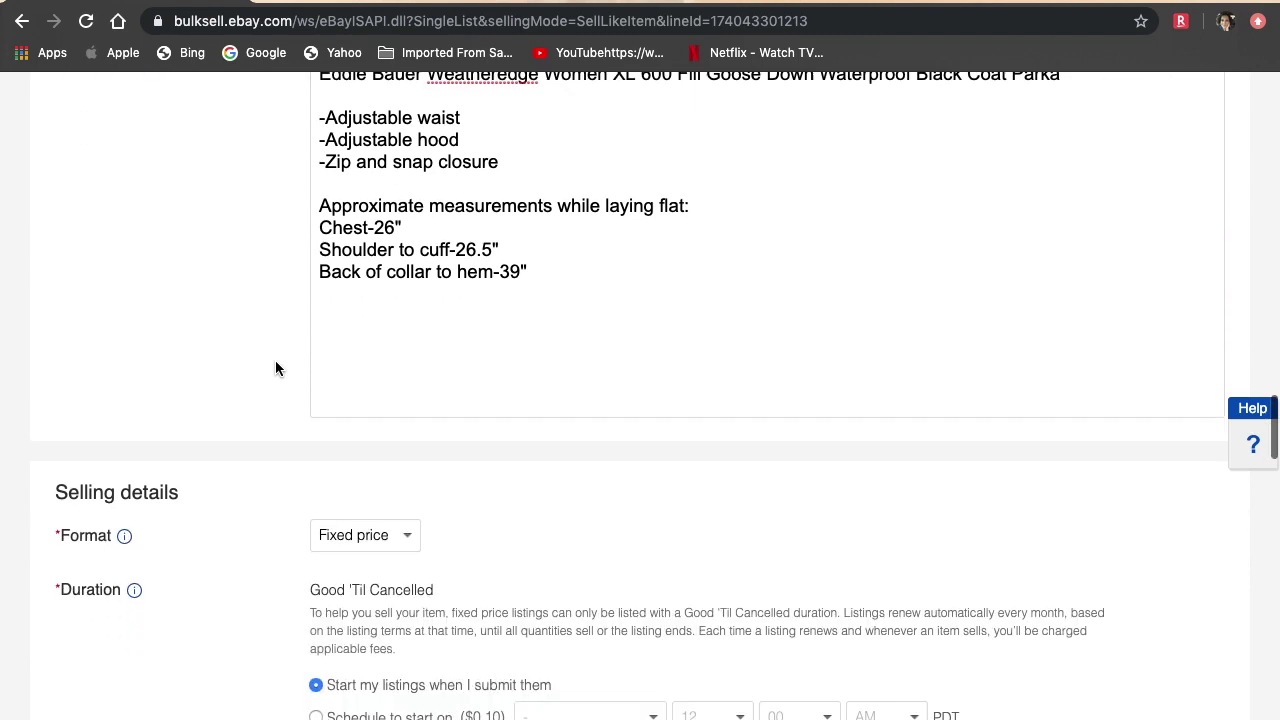
Review the selling format, duration, Buy It Now price, Best Offer settings and quantity in the selling details.
scroll(276, 369, down, 7)
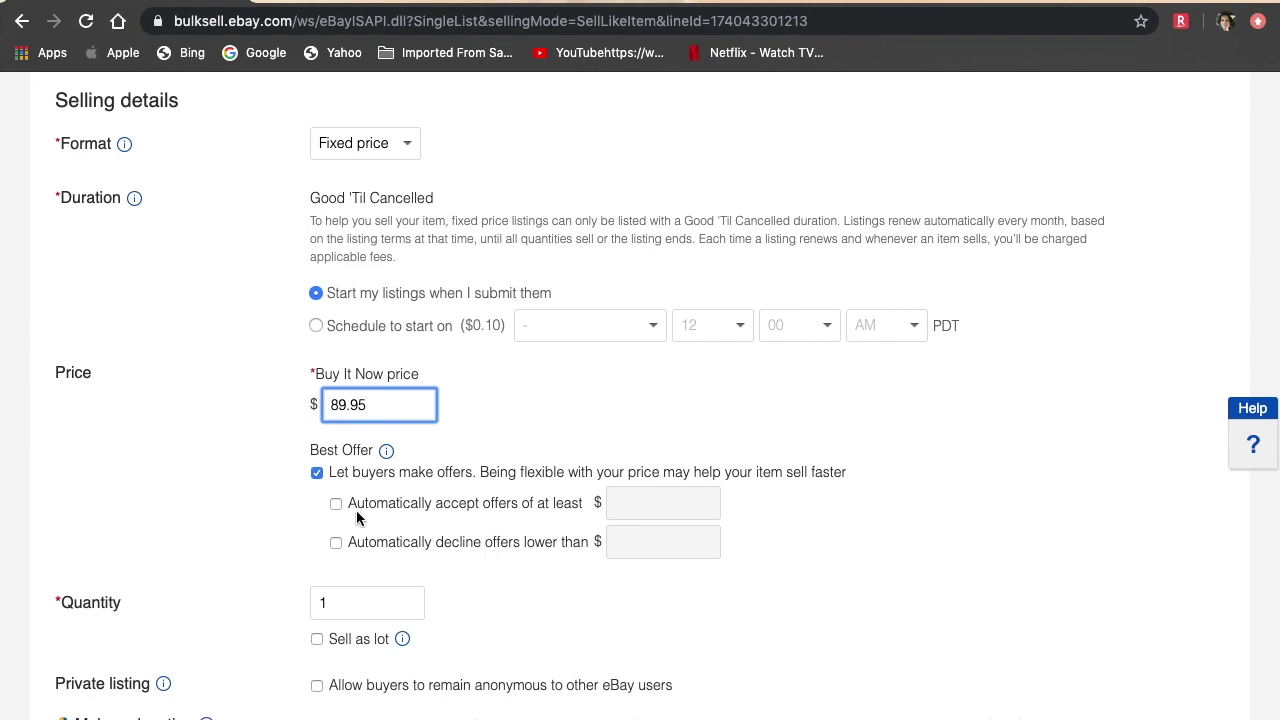
scroll(273, 485, down, 3)
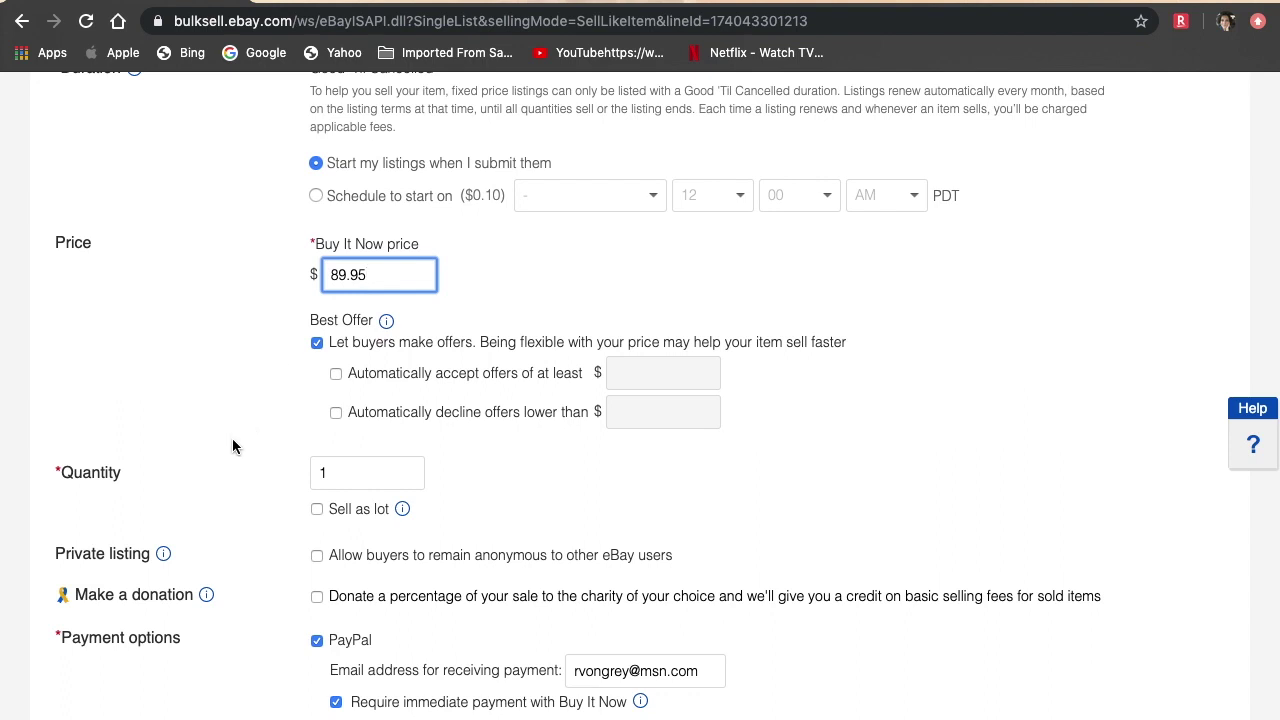
scroll(189, 478, down, 3)
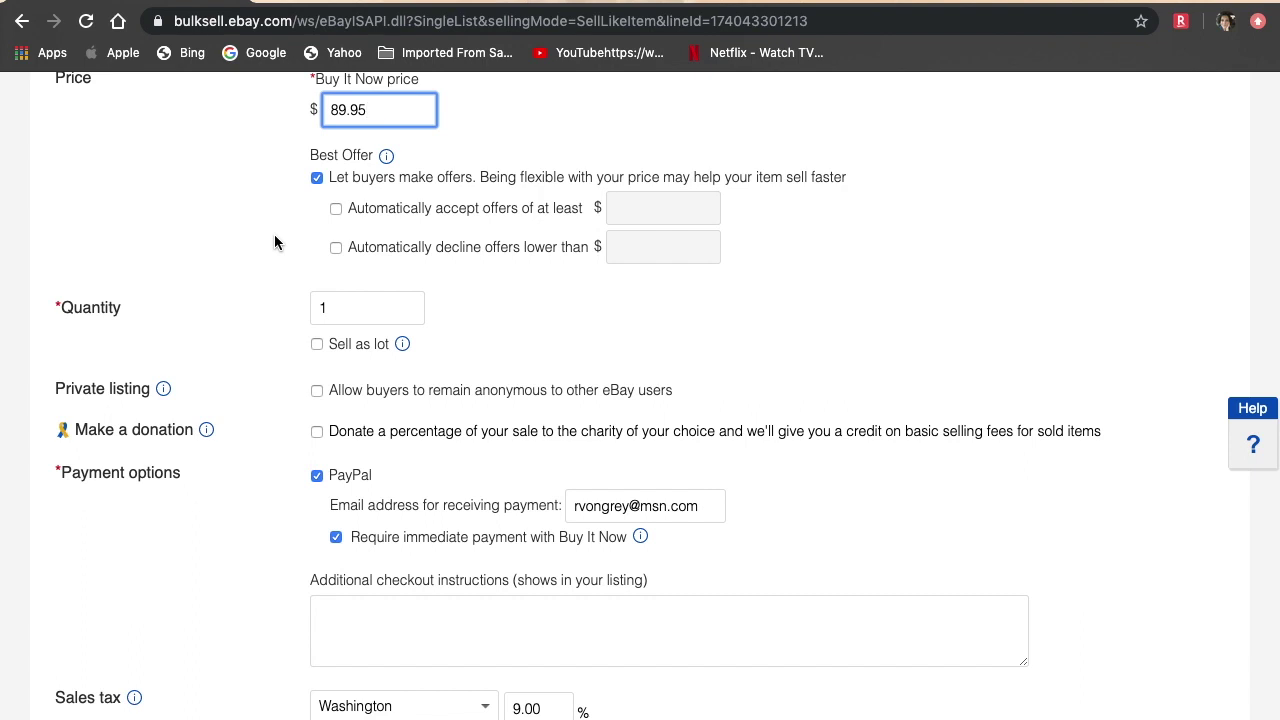
scroll(274, 241, down, 1)
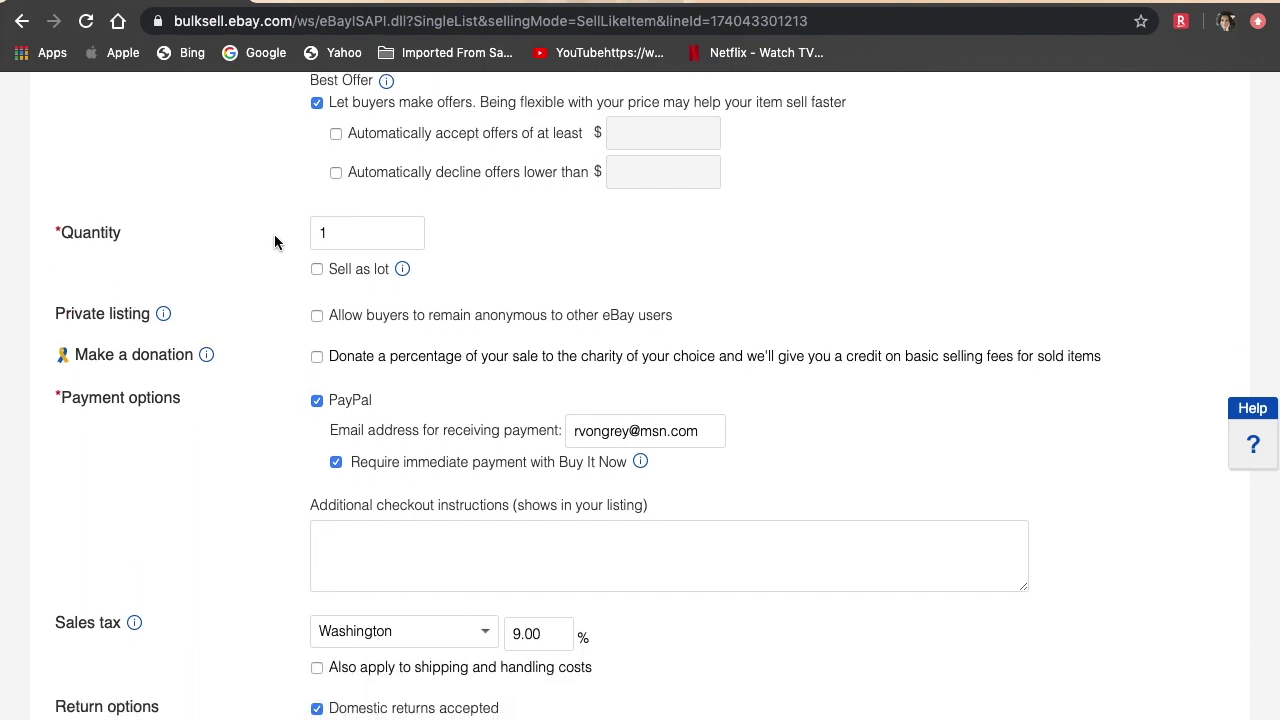
scroll(275, 242, up, 1)
scroll(275, 242, down, 2)
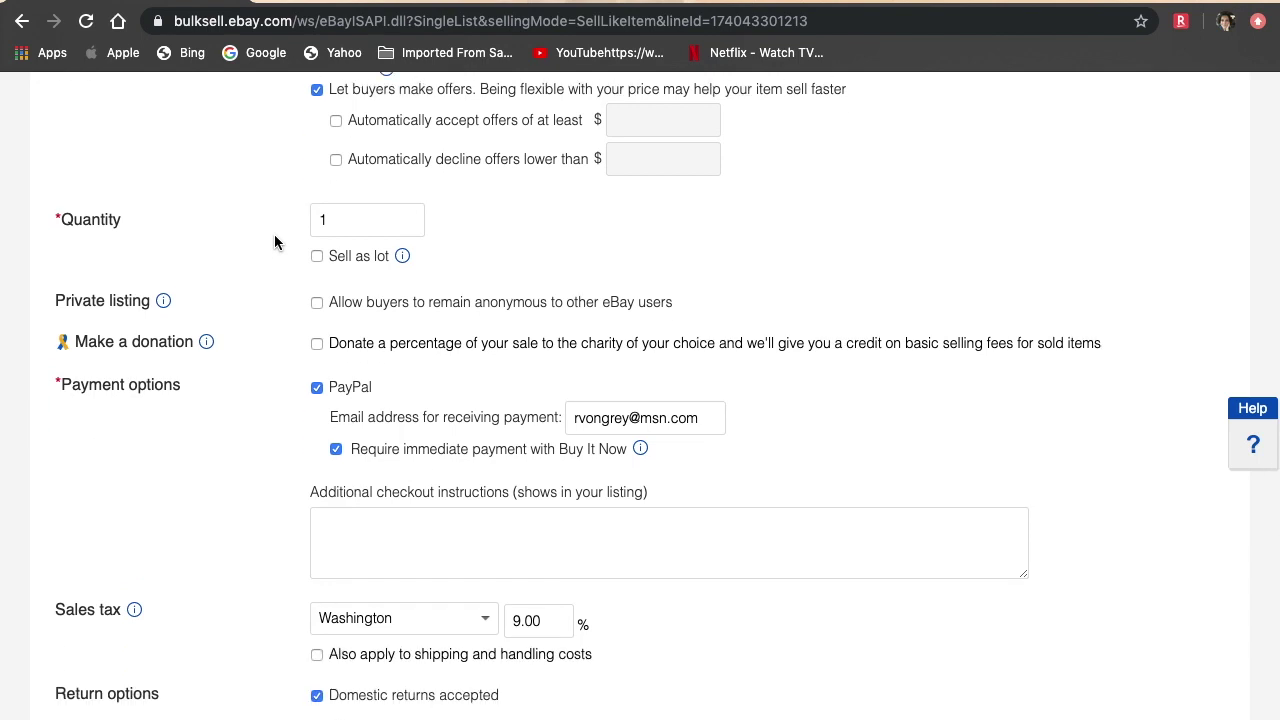
scroll(288, 360, down, 1)
scroll(288, 360, up, 1)
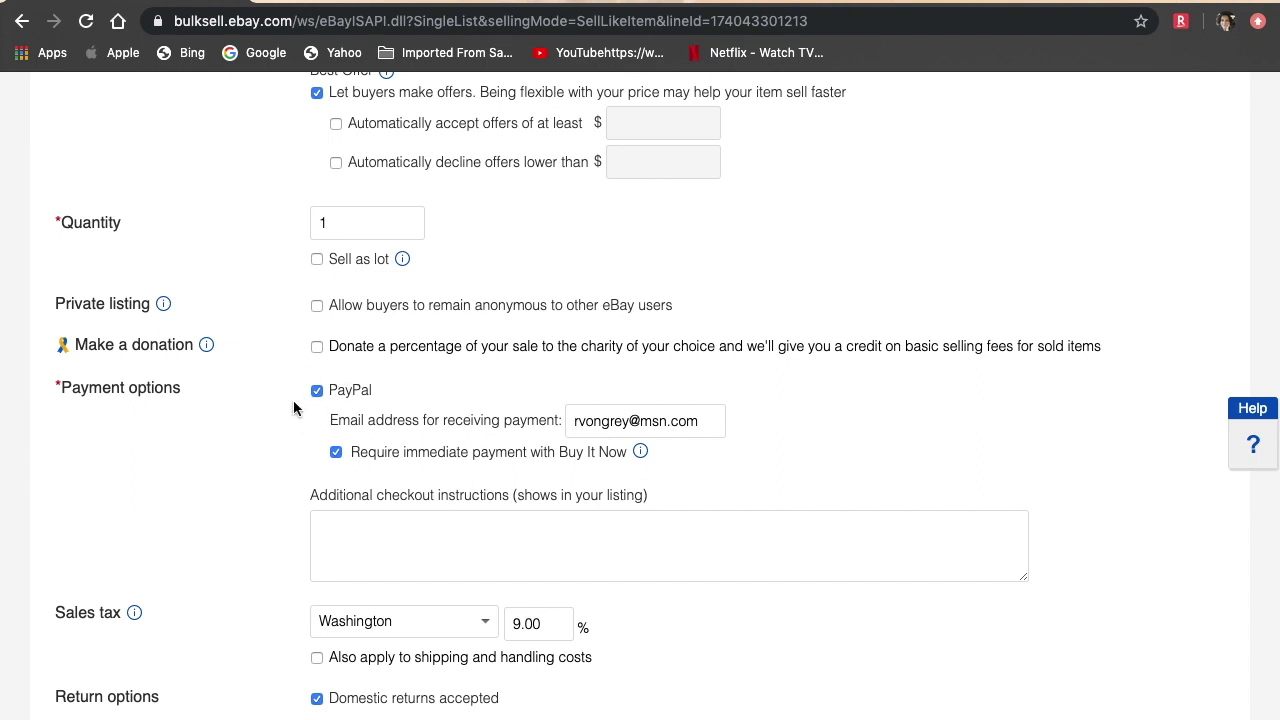
Check the payment options, sales tax and domestic and international return settings of the listing.
scroll(280, 468, down, 3)
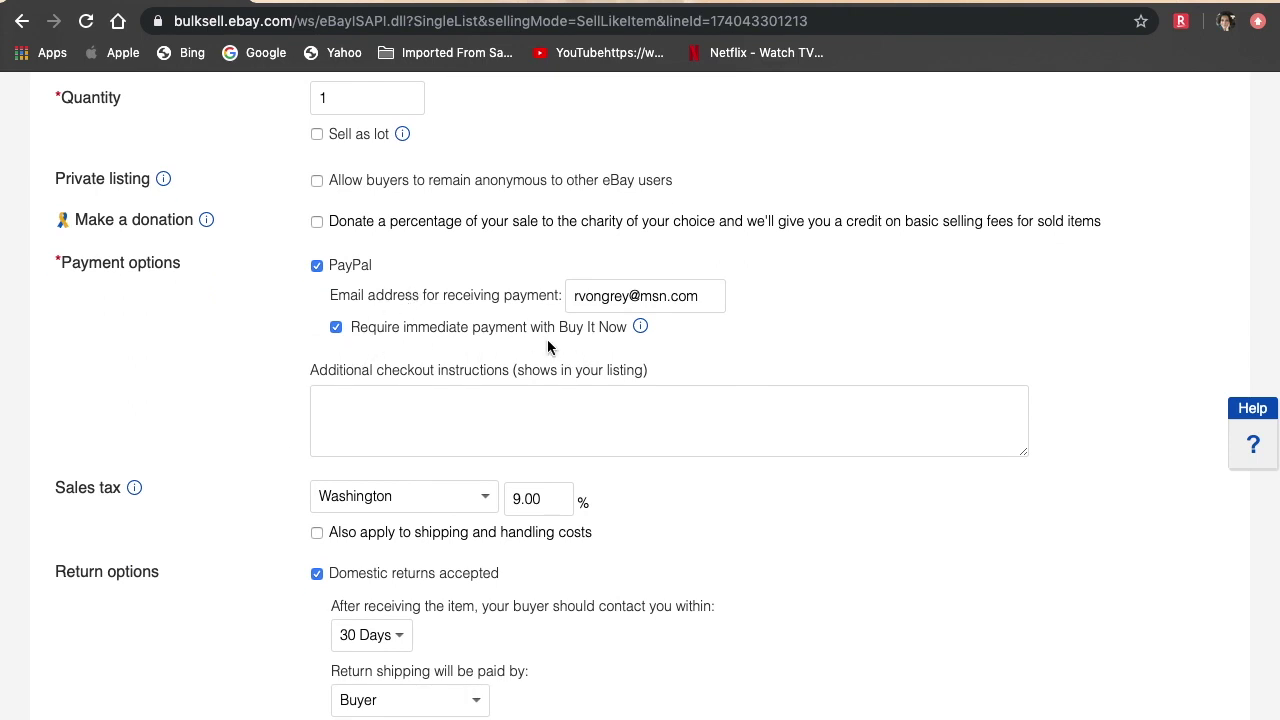
scroll(242, 366, down, 2)
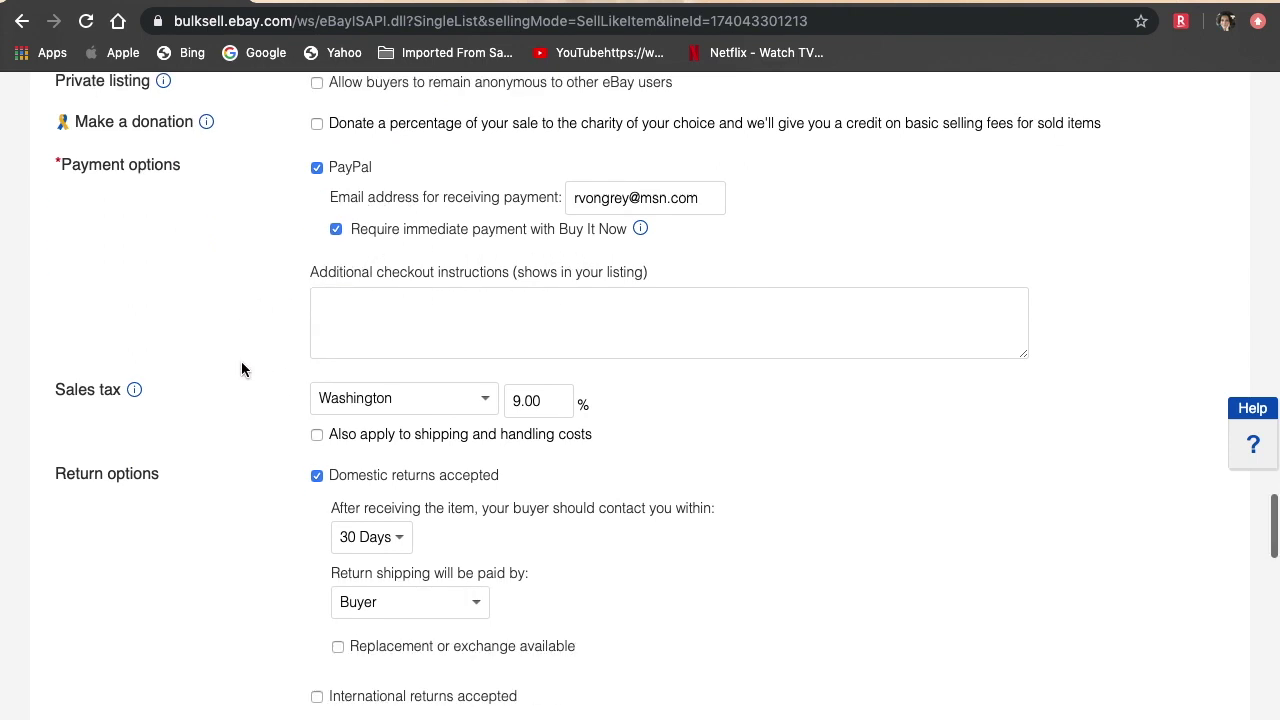
scroll(241, 365, down, 1)
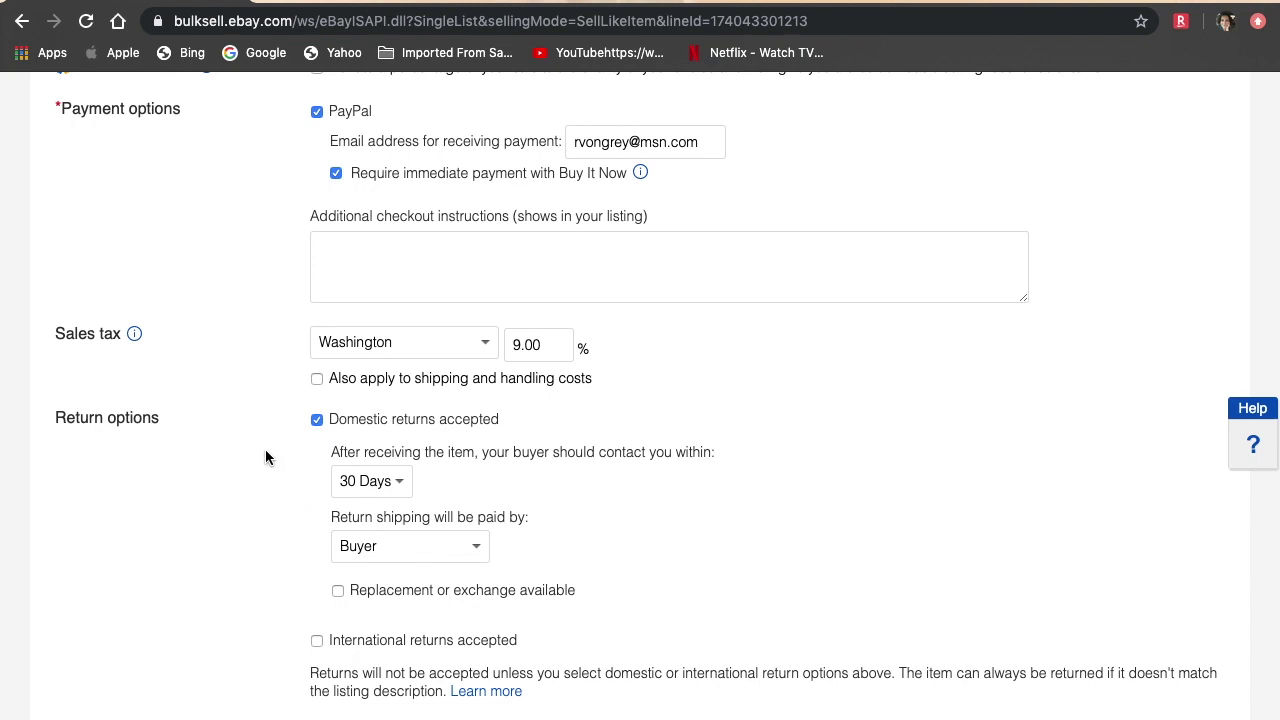
scroll(265, 457, down, 3)
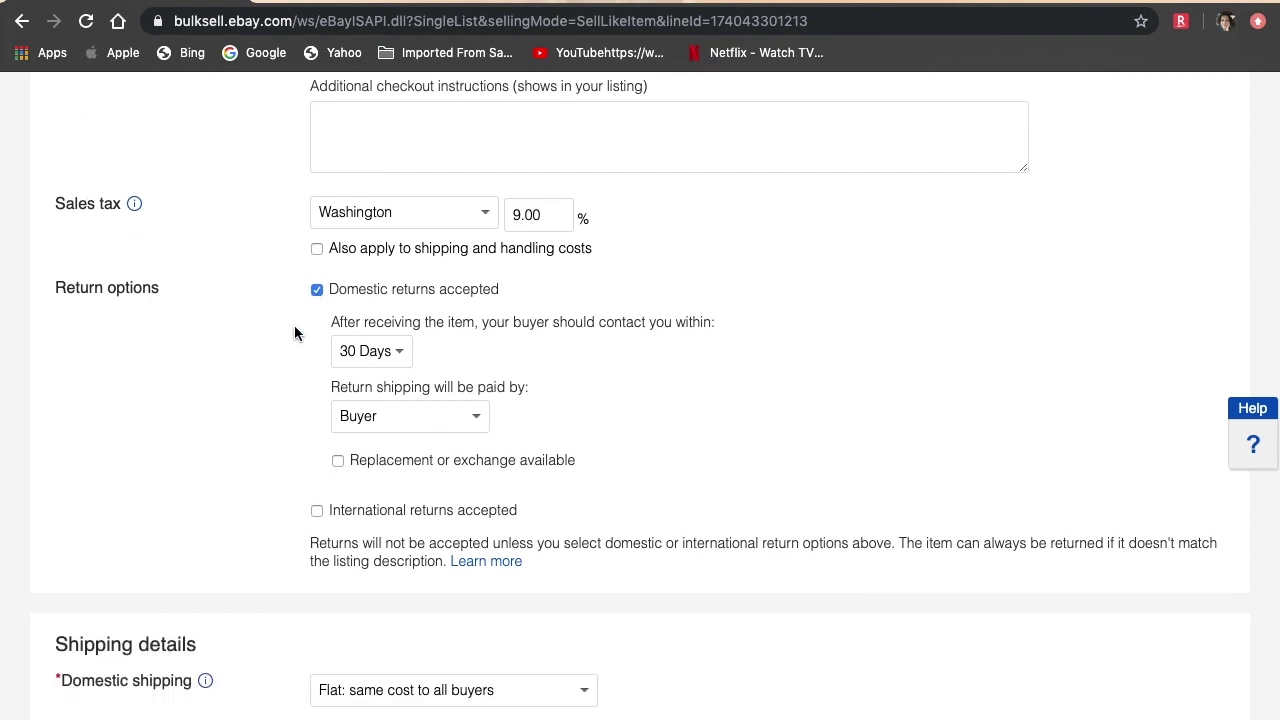
scroll(296, 331, down, 2)
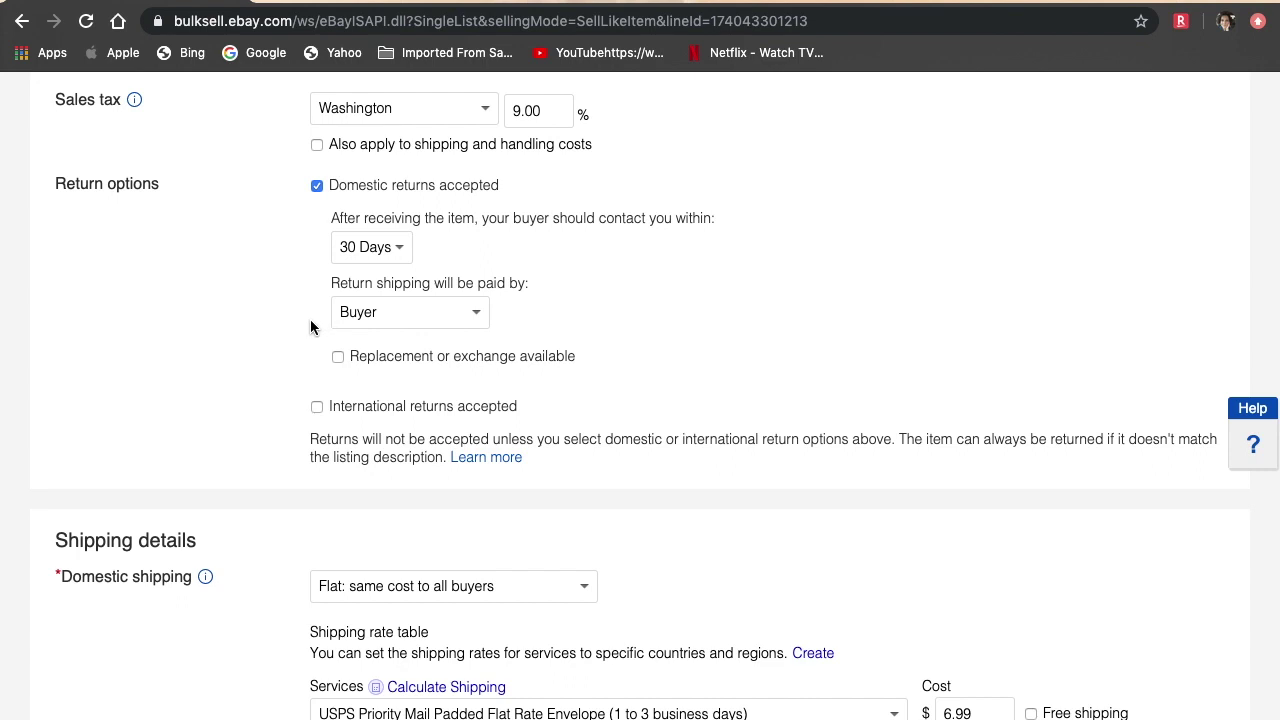
scroll(295, 340, down, 1)
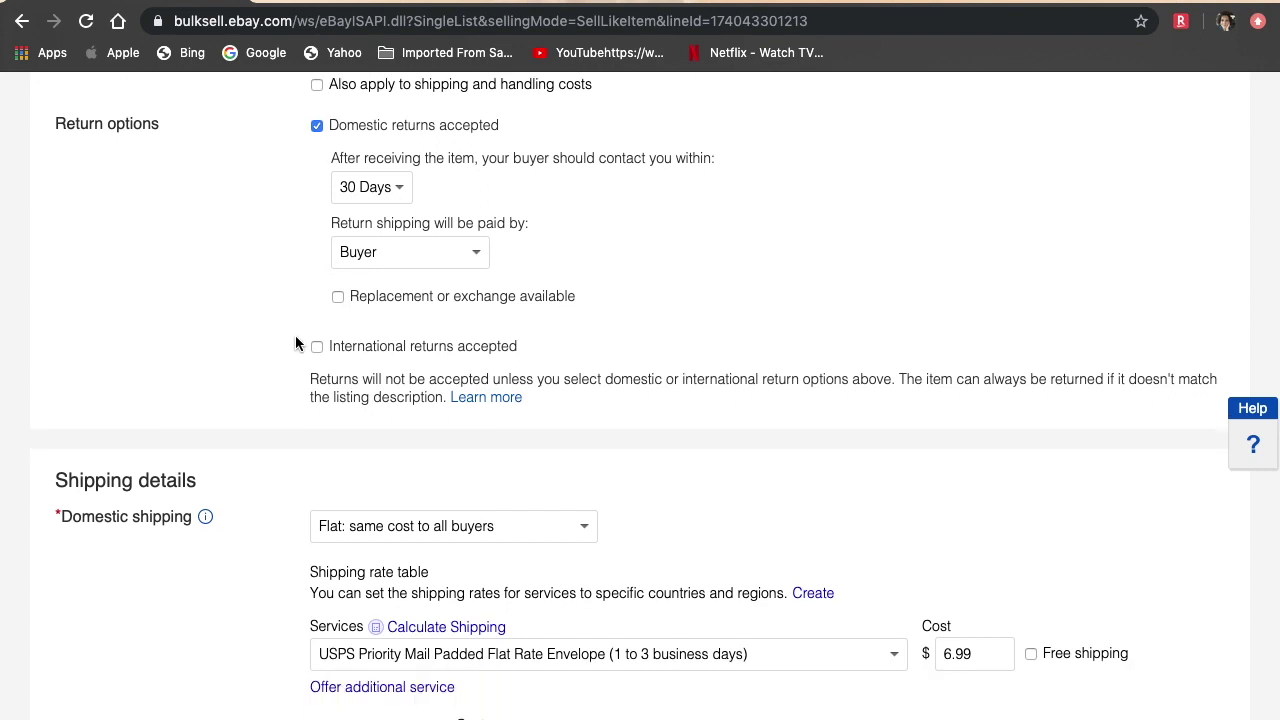
Set the domestic shipping type to Calculated: Cost varies by buyer location in the shipping details.
scroll(295, 343, down, 3)
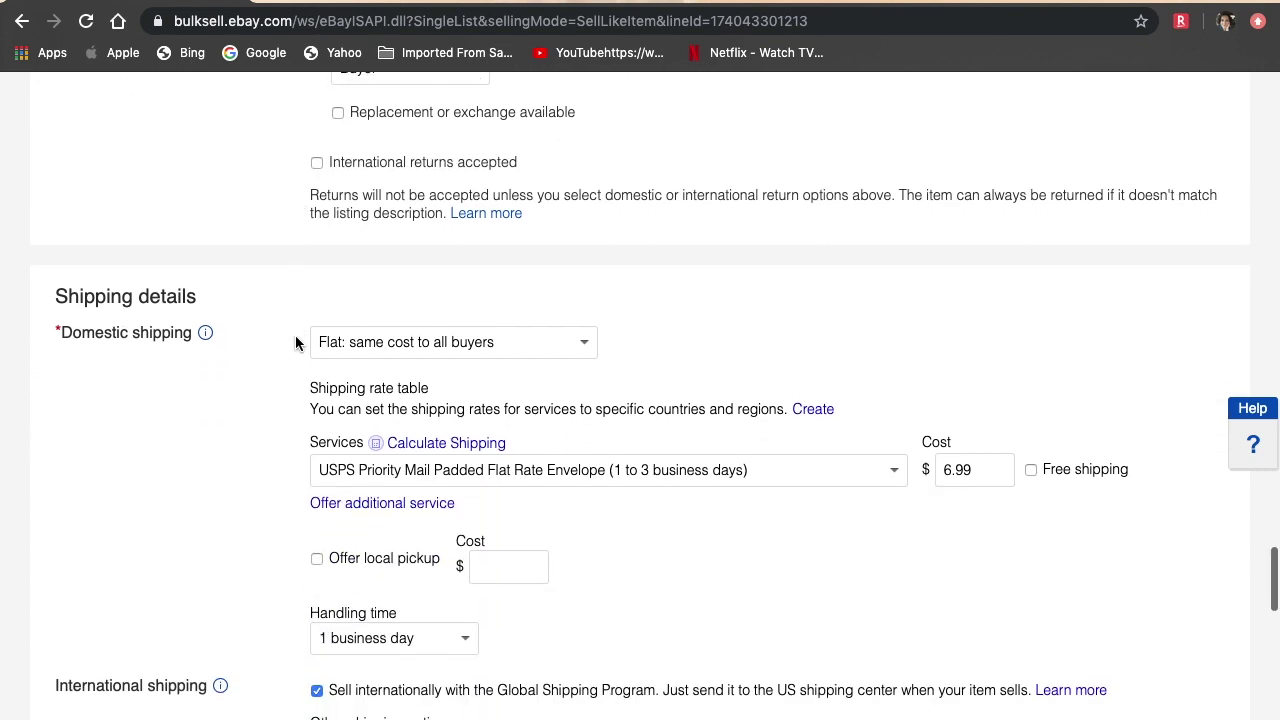
scroll(295, 343, down, 1)
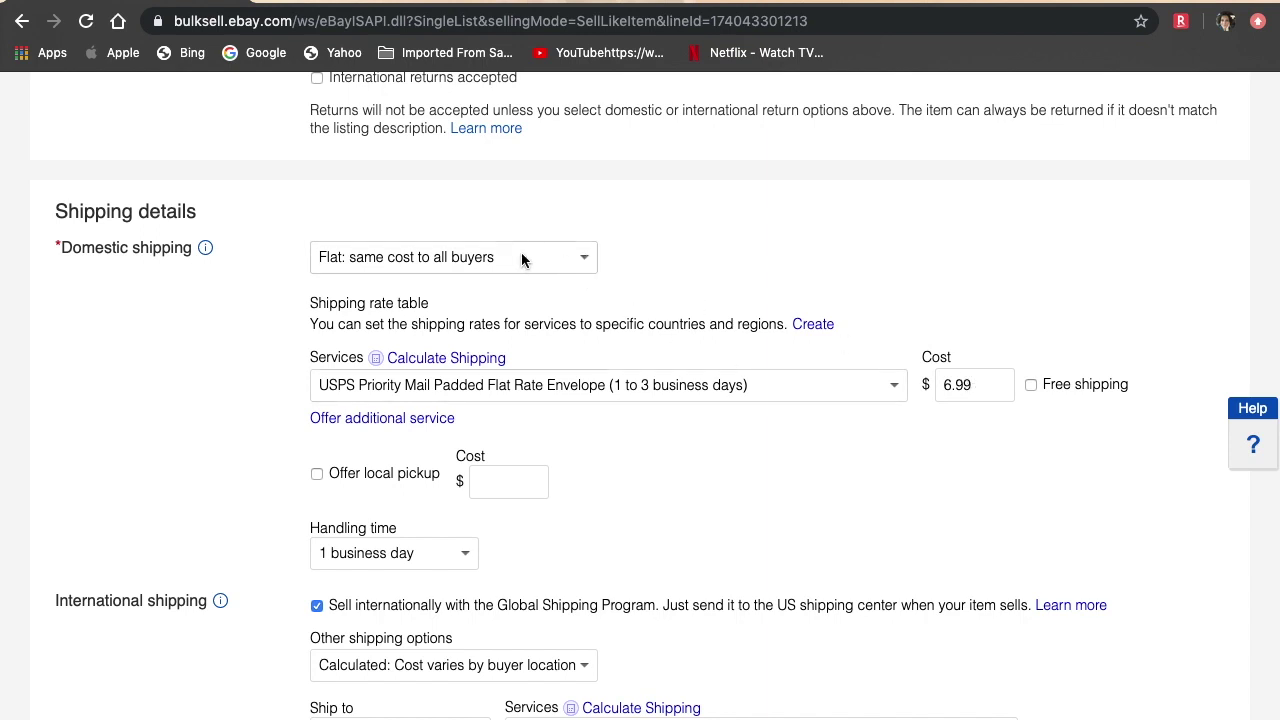
click(575, 262)
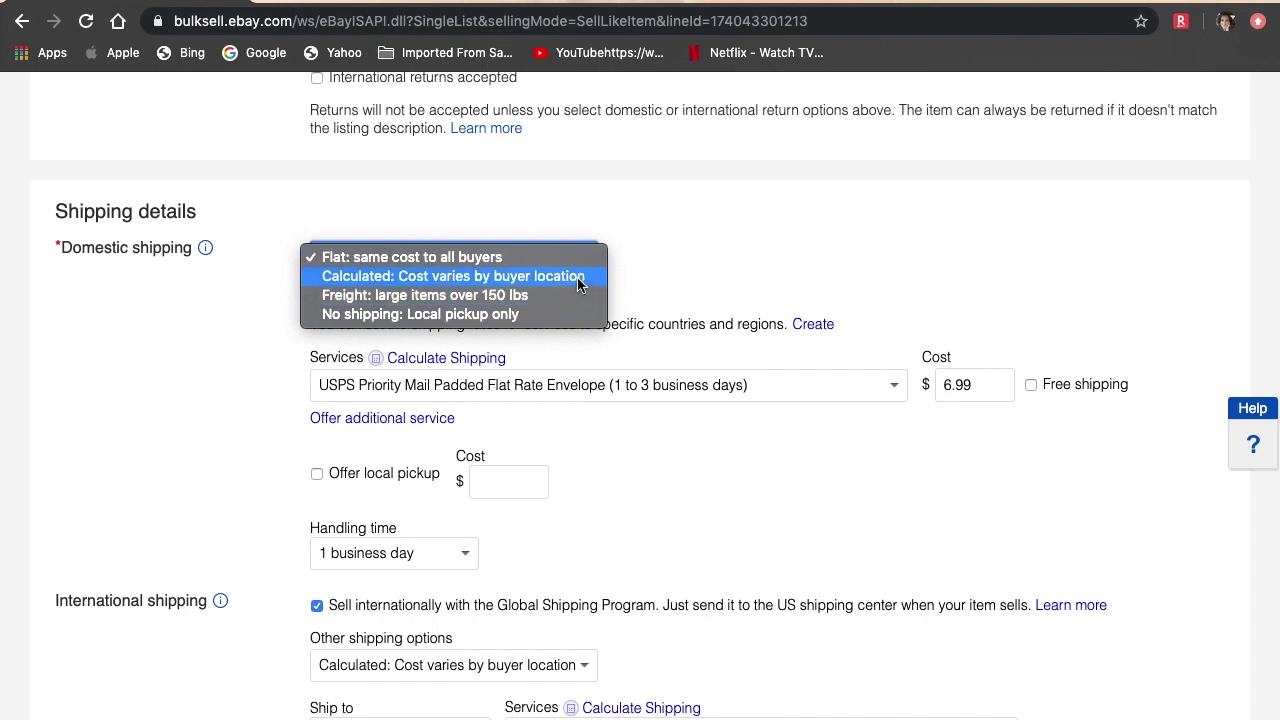
click(578, 285)
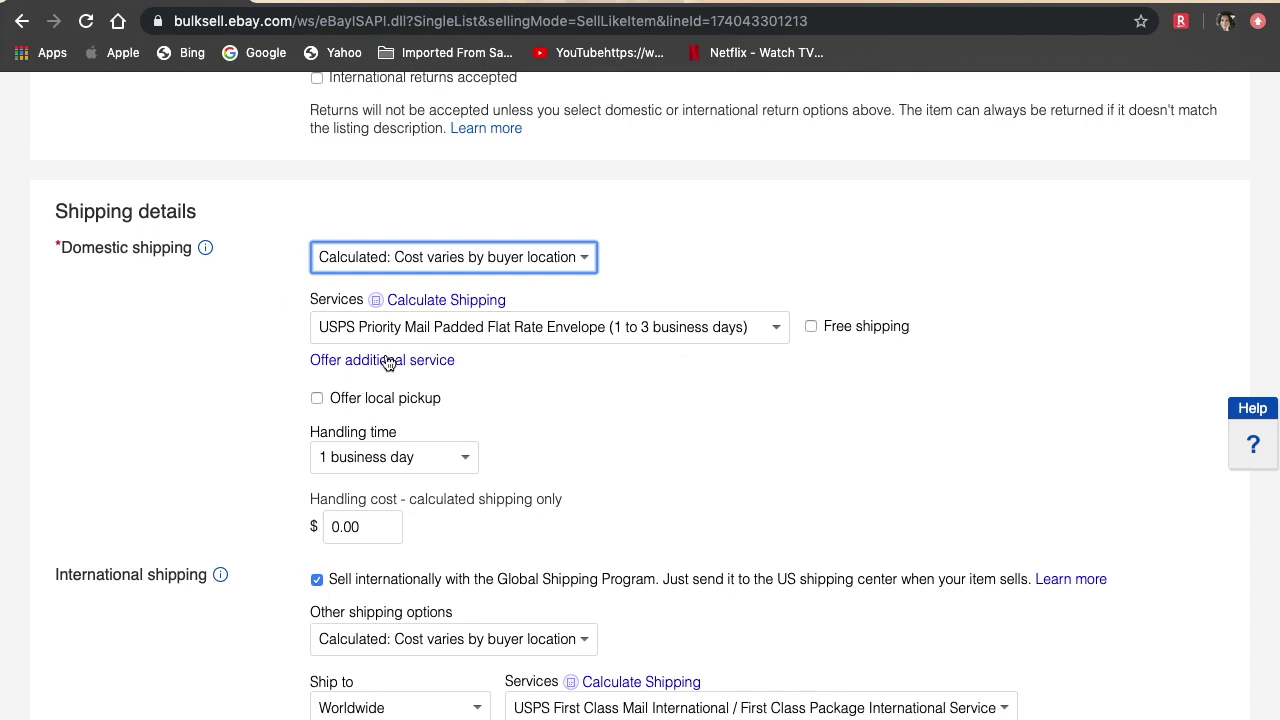
Set the domestic shipping service to USPS Priority Mail Large Flat Rate Box (1 to 3 business days).
click(777, 327)
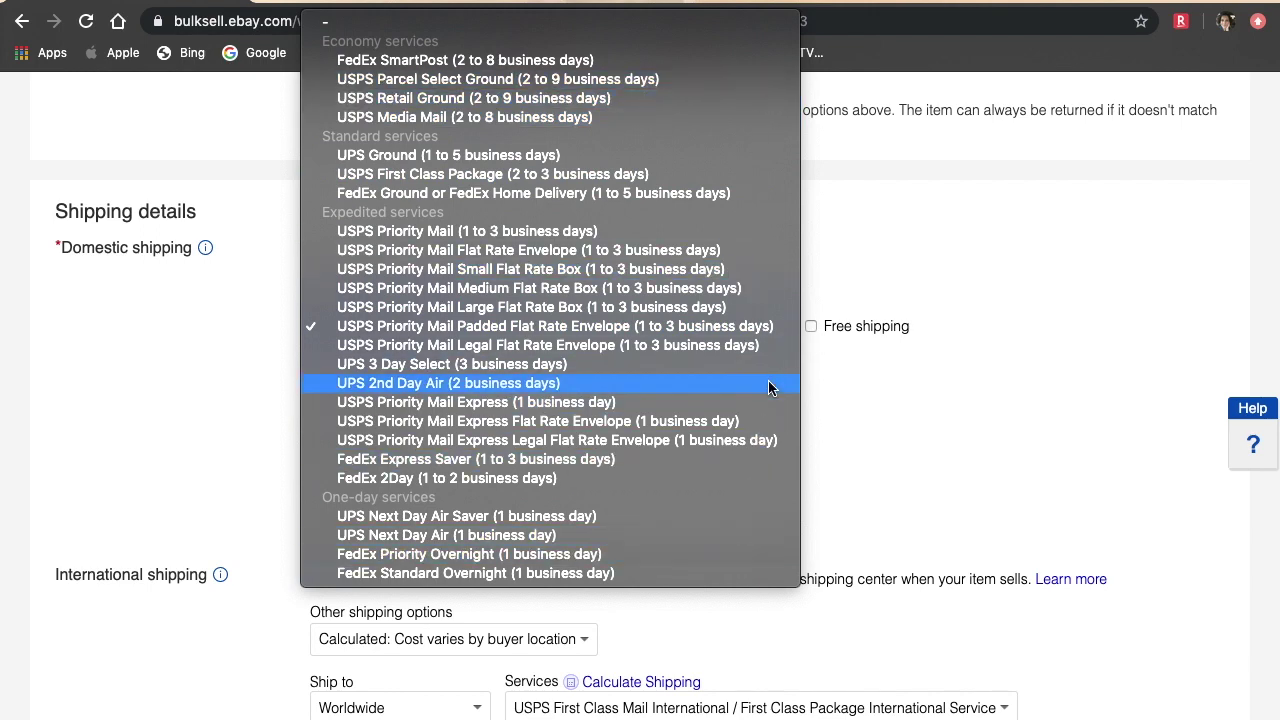
click(867, 402)
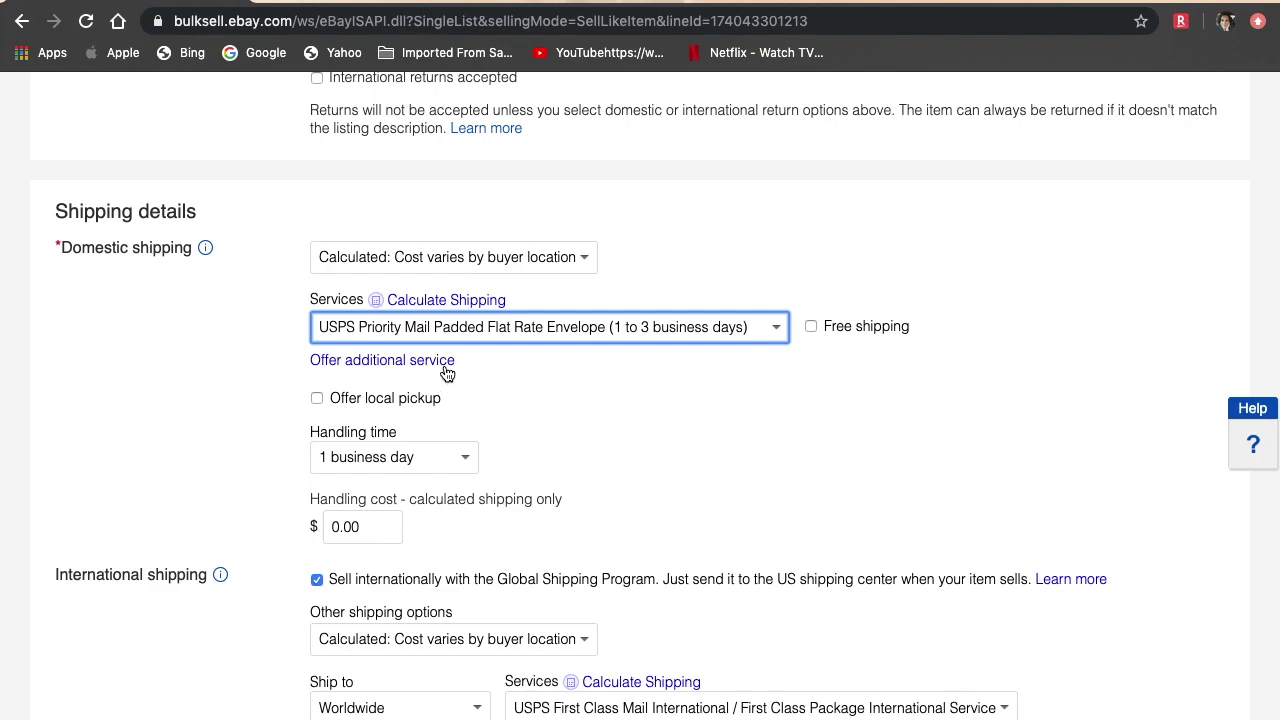
click(775, 336)
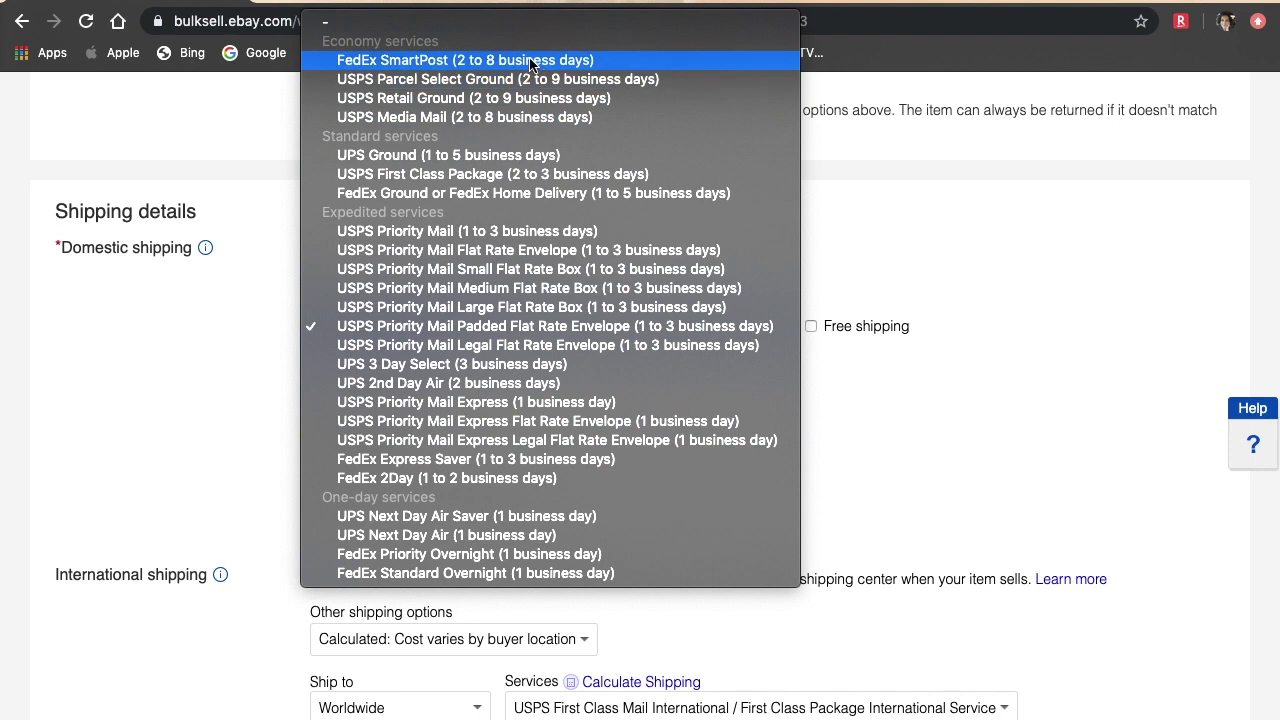
click(540, 312)
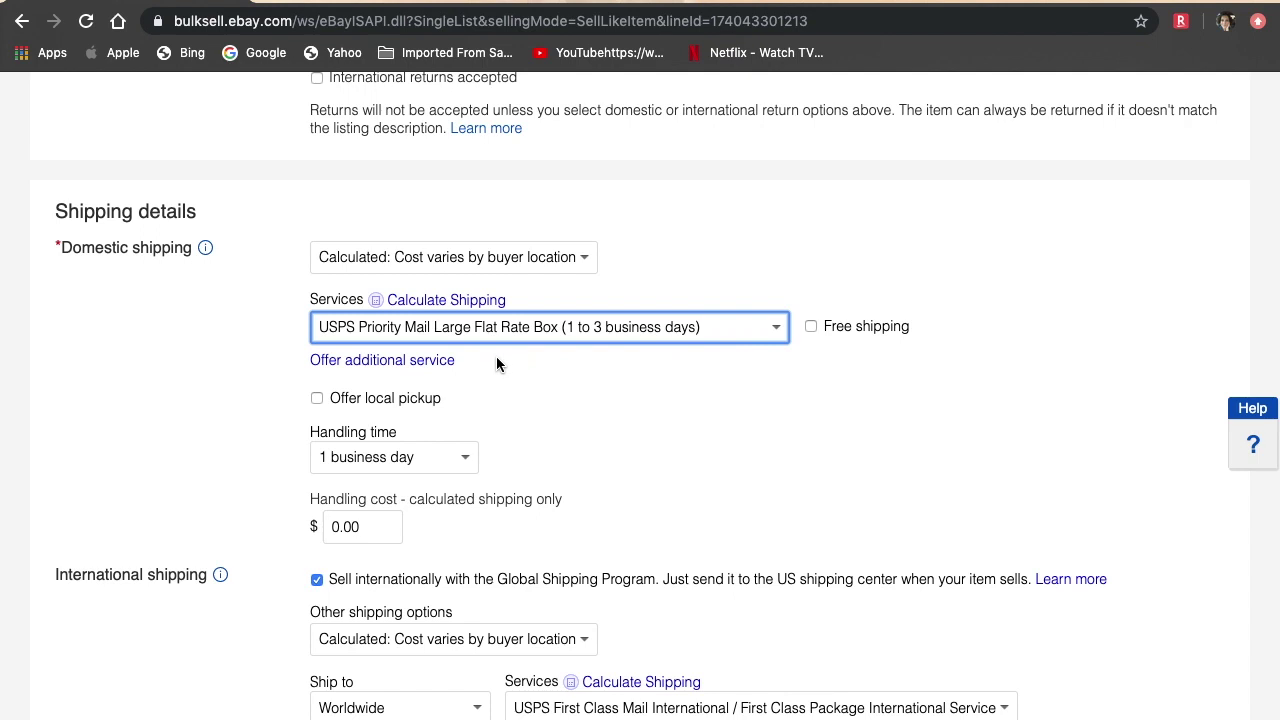
Add FedEx SmartPost (2 to 8 business days) as an additional domestic shipping service.
click(416, 364)
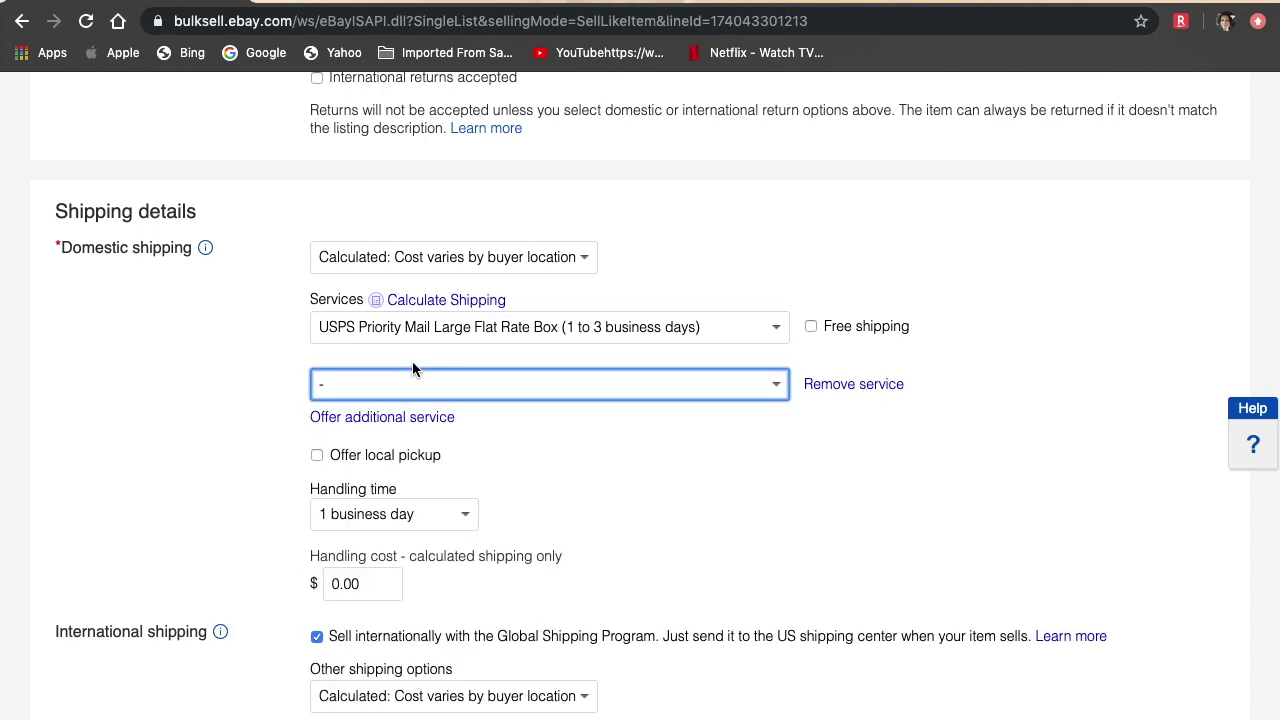
click(780, 391)
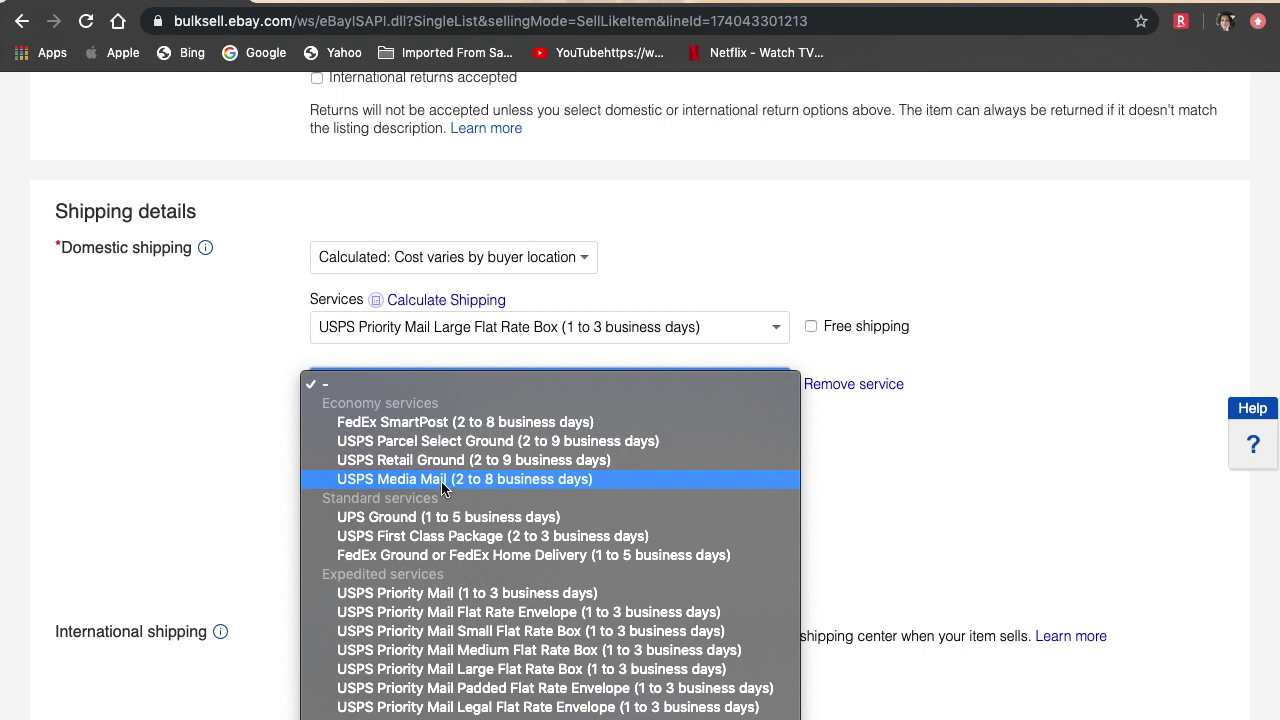
click(446, 429)
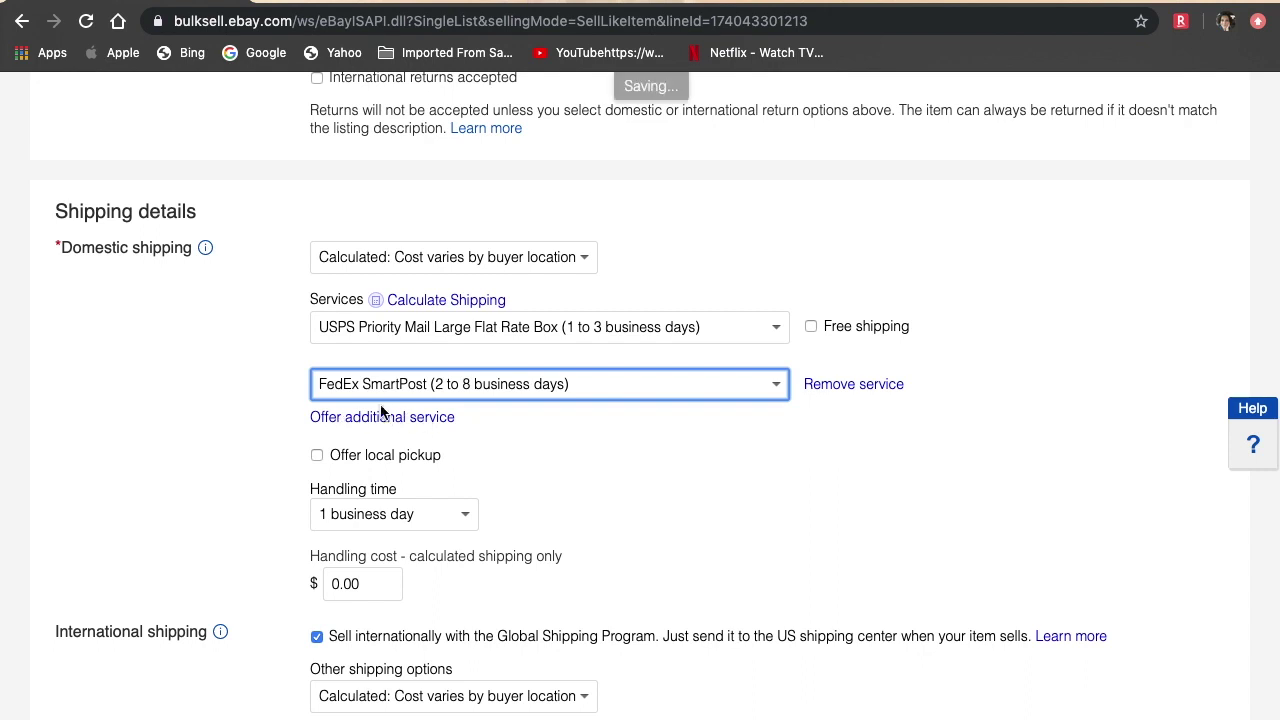
Offer USPS Priority Mail (1 to 3 business days) as the third domestic shipping service.
click(357, 424)
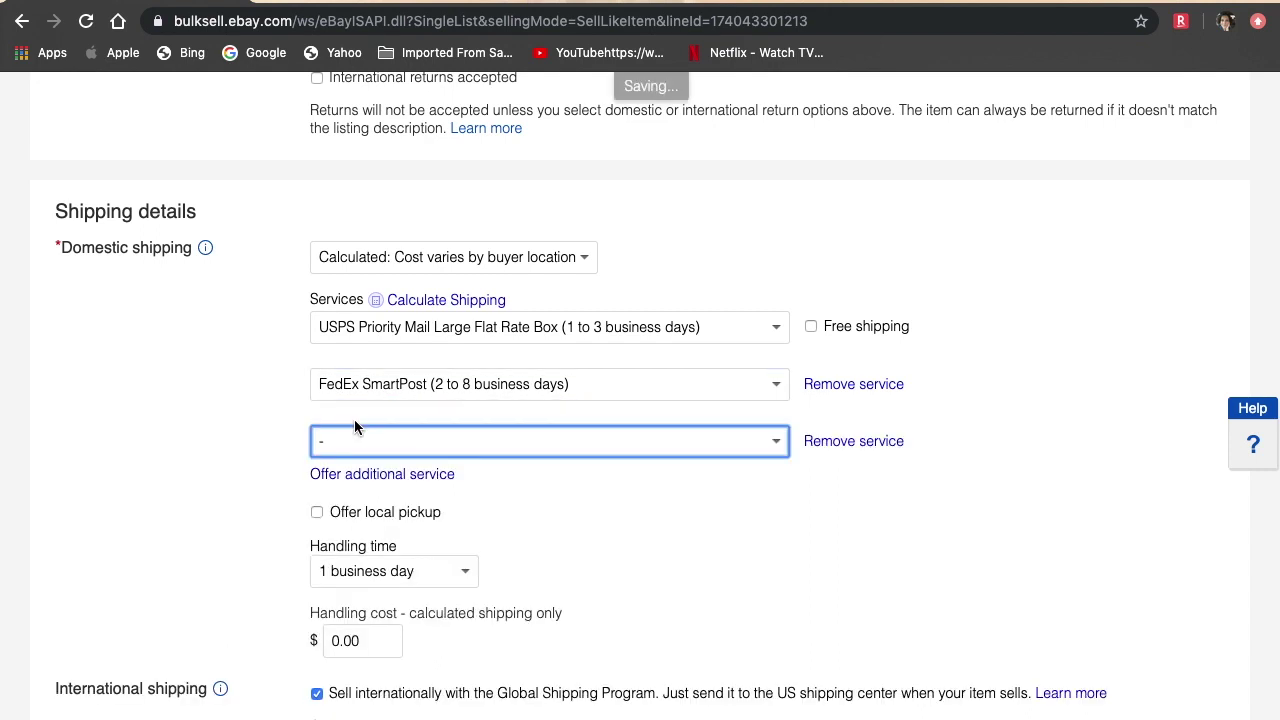
click(780, 448)
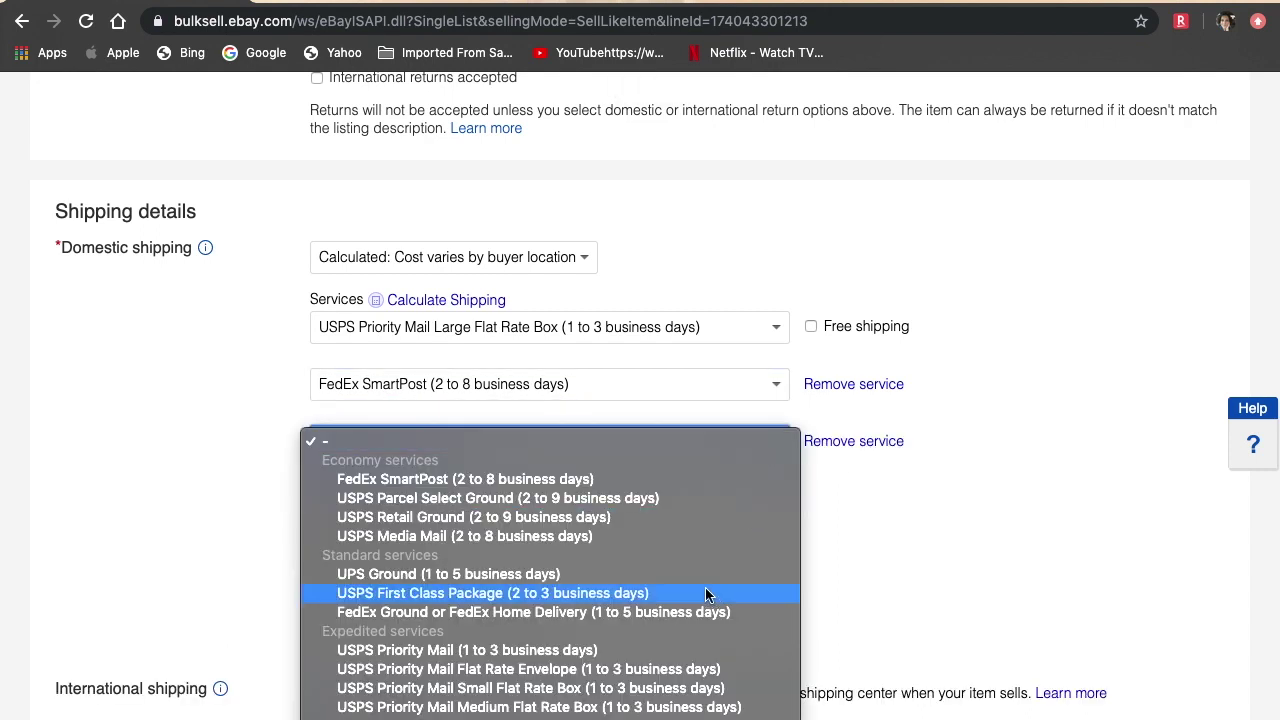
scroll(706, 585, down, 3)
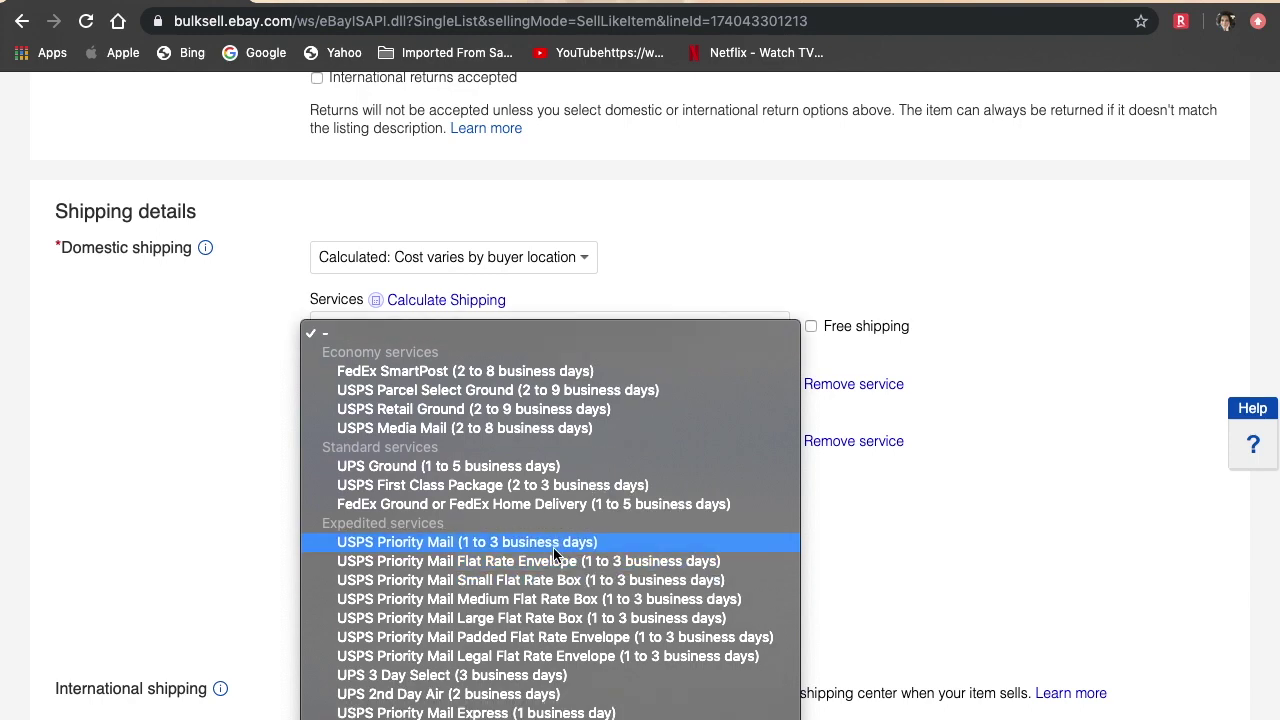
click(447, 547)
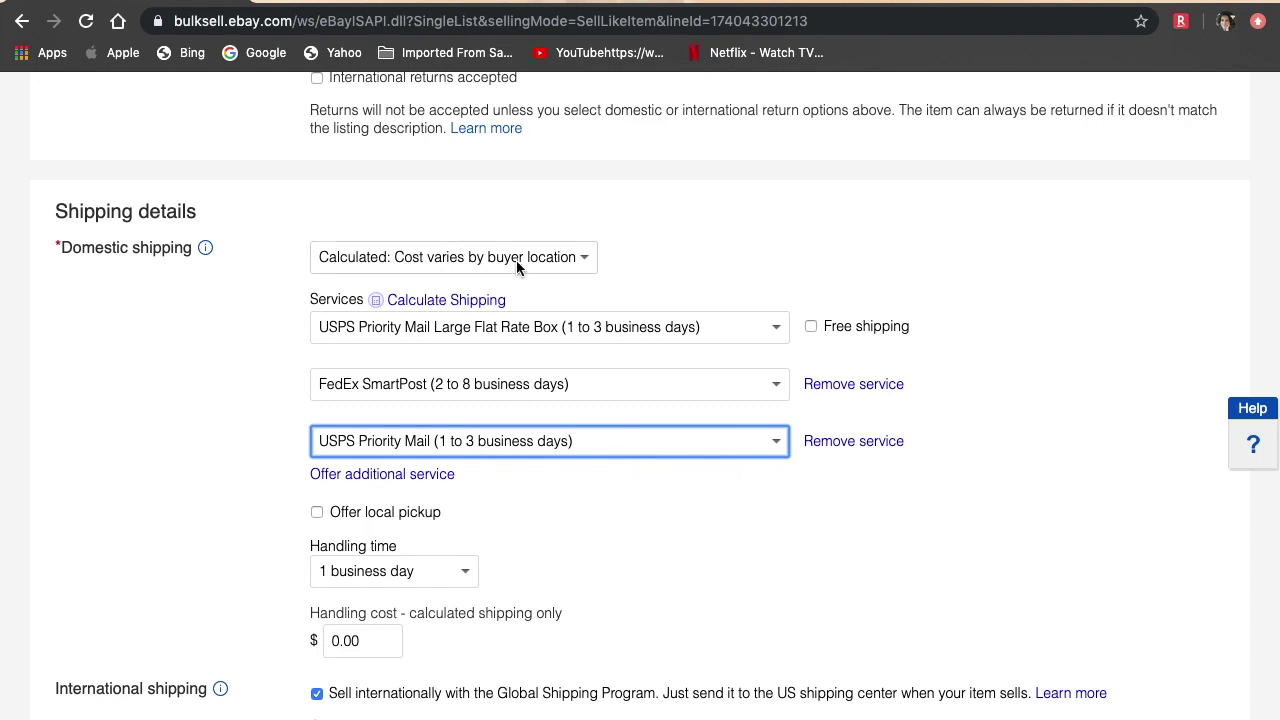
Review the available domestic handling times, keeping 1 business day selected.
scroll(533, 494, down, 5)
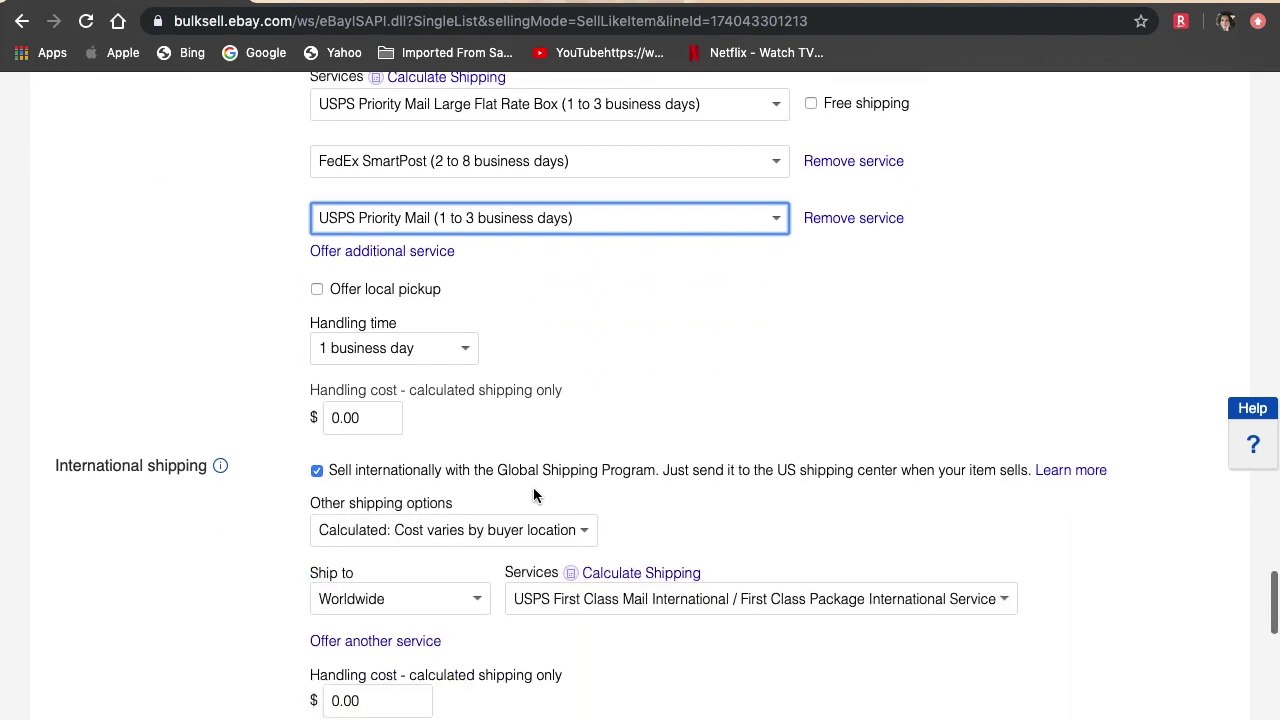
scroll(533, 487, up, 2)
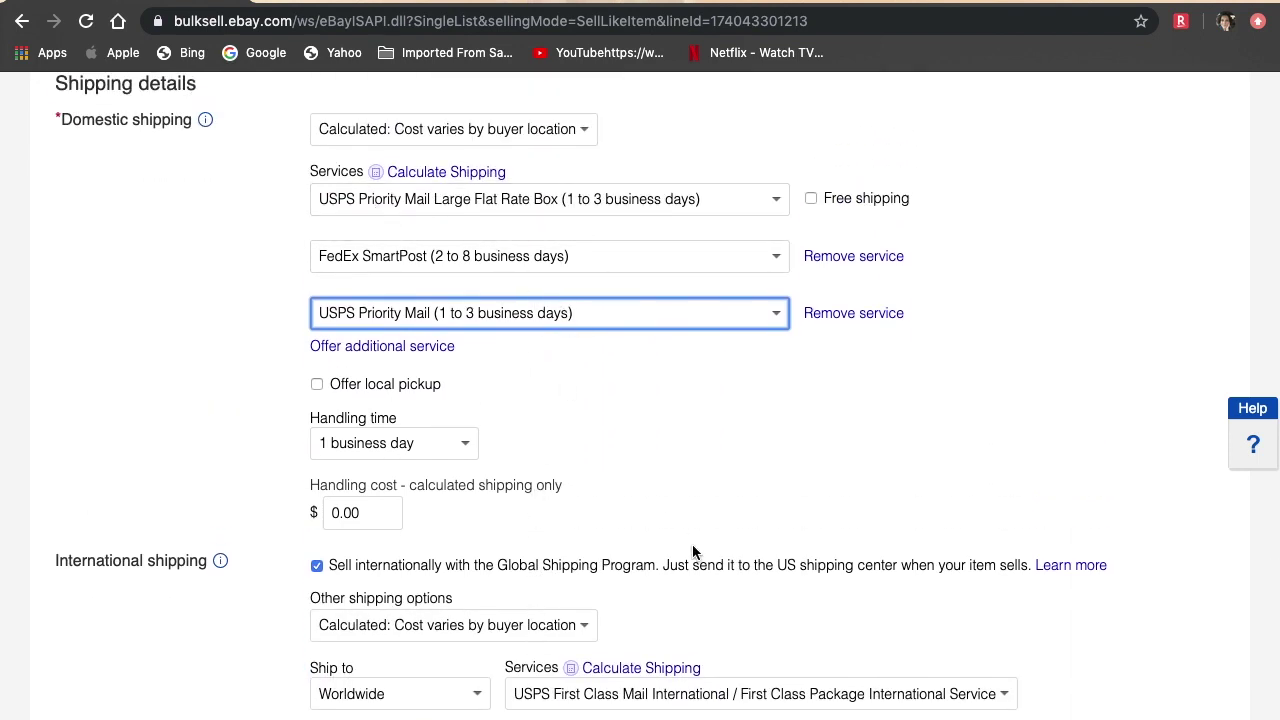
scroll(693, 550, down, 3)
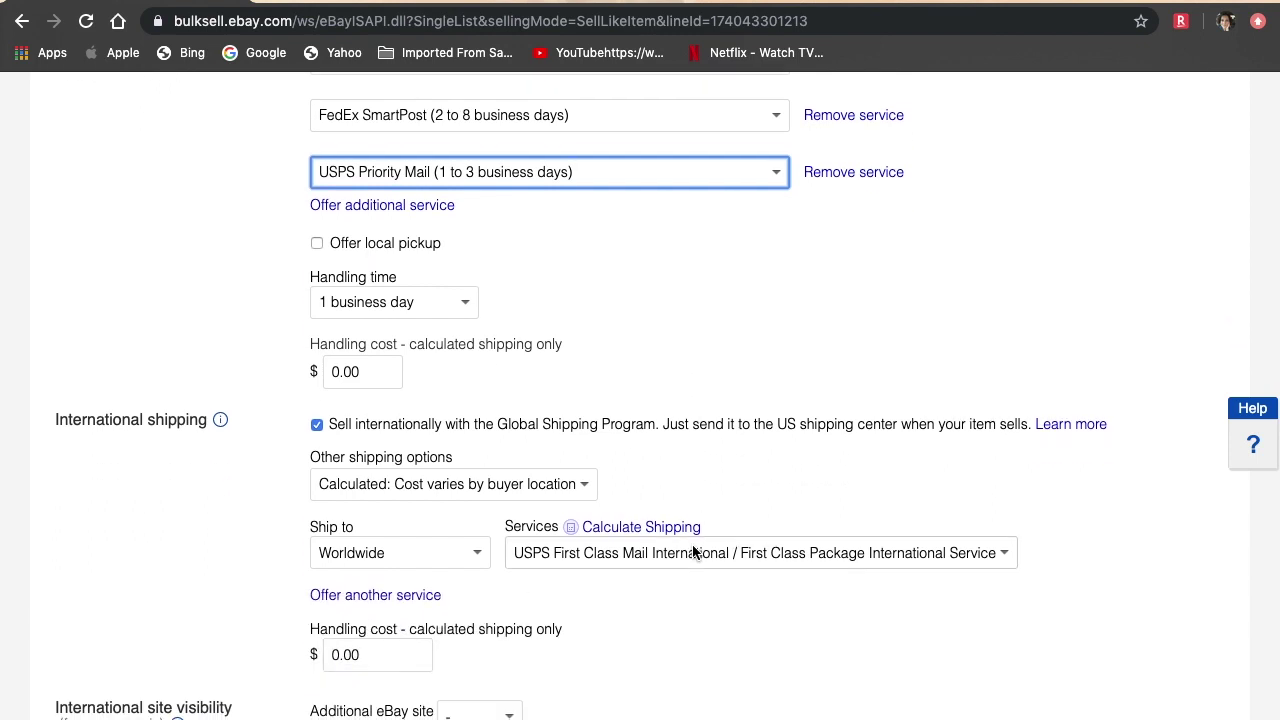
scroll(693, 550, down, 2)
scroll(692, 552, up, 2)
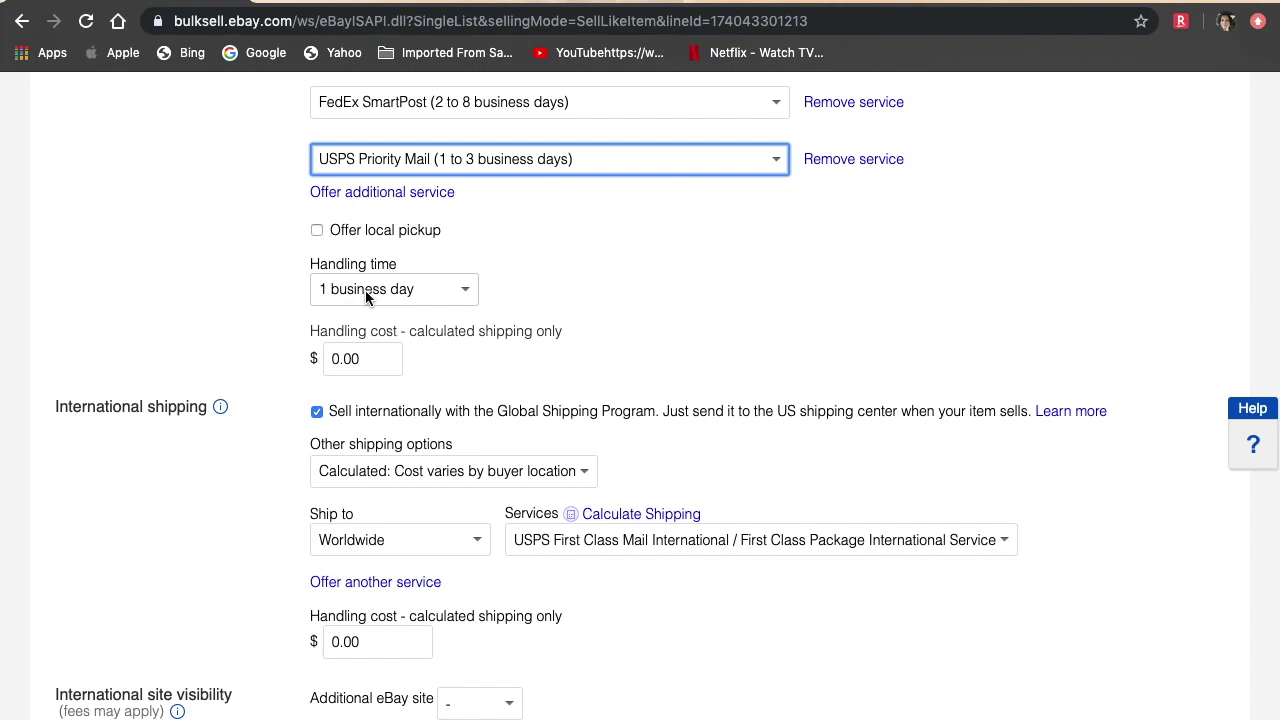
click(468, 293)
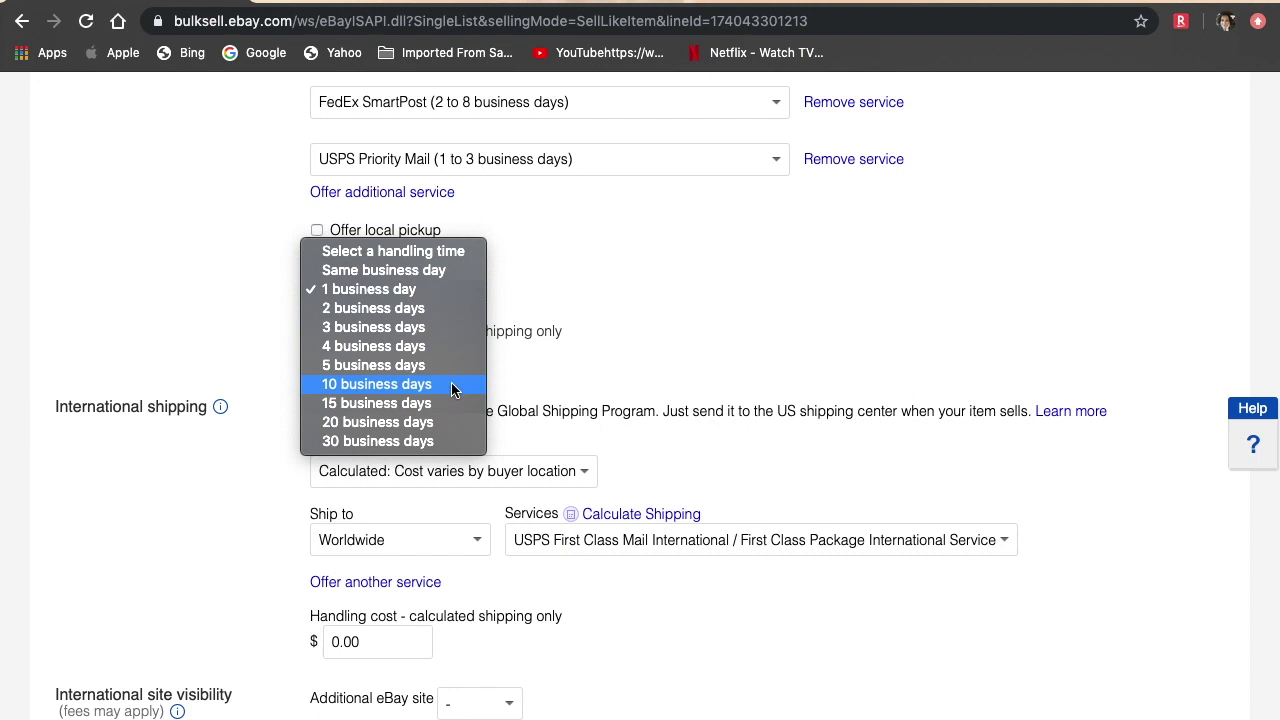
click(452, 292)
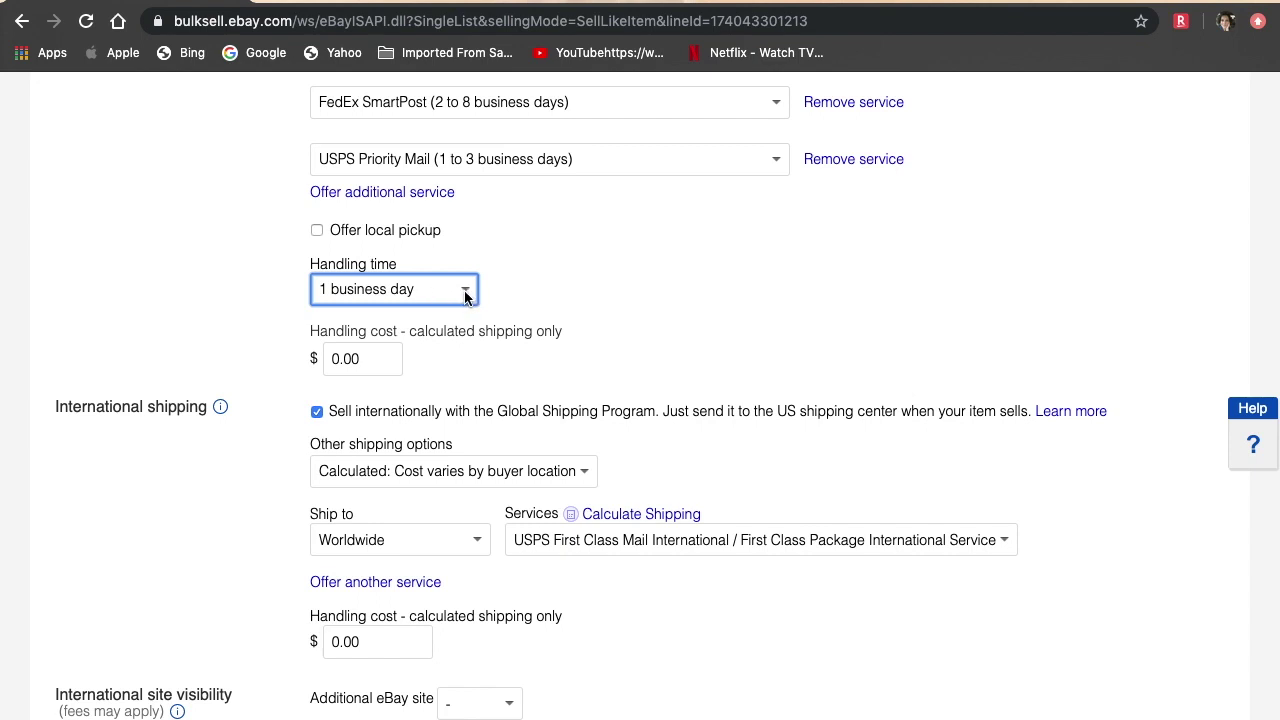
click(465, 292)
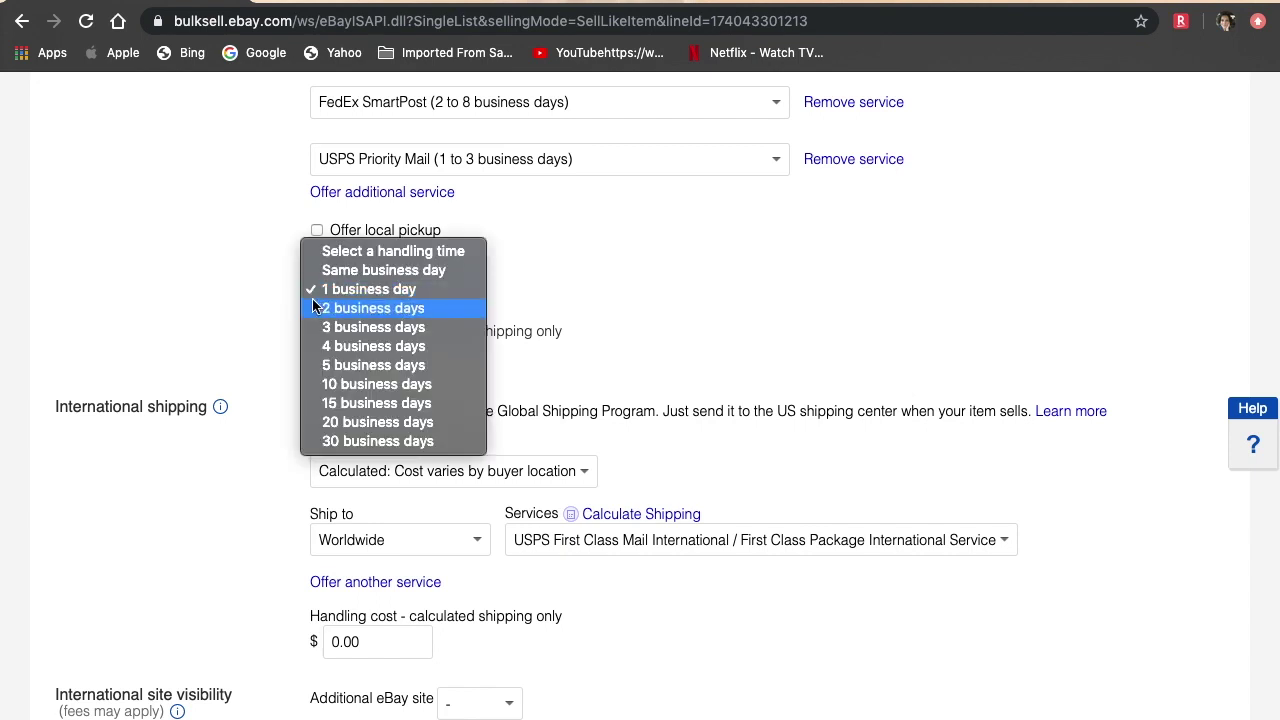
click(424, 294)
Set the international Ship to option to Choose custom location.
scroll(446, 356, down, 2)
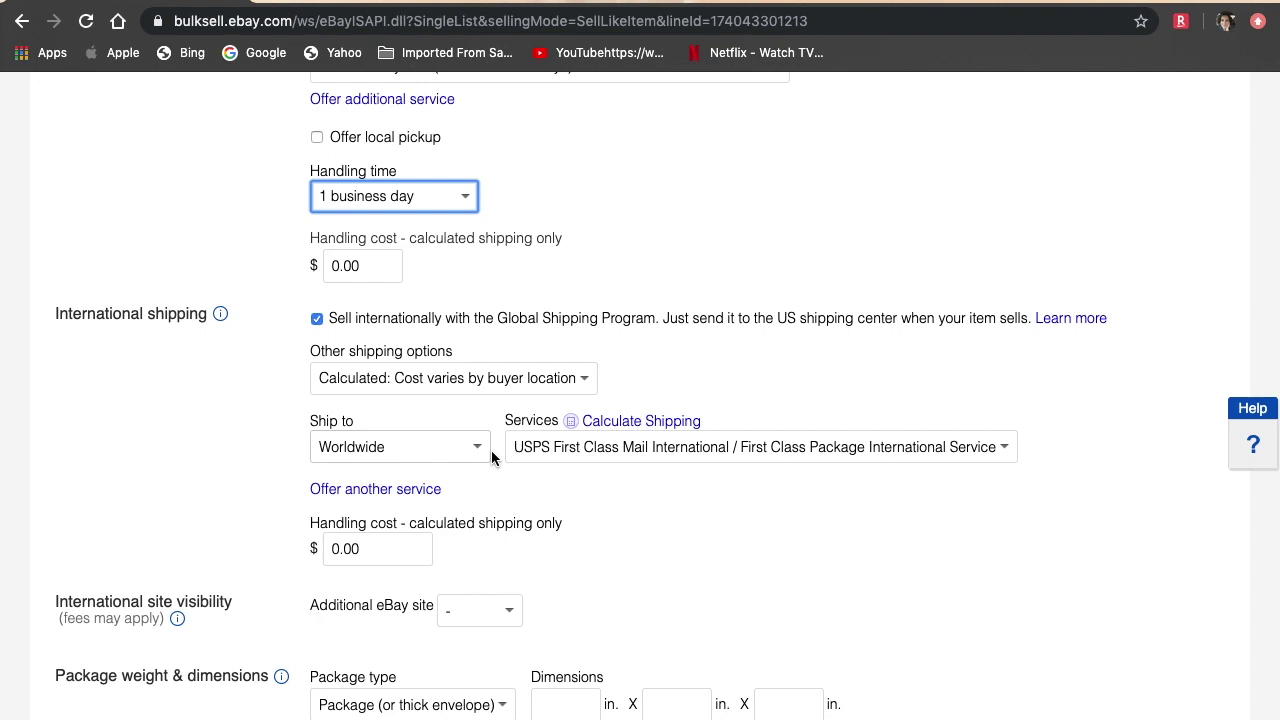
scroll(491, 458, down, 3)
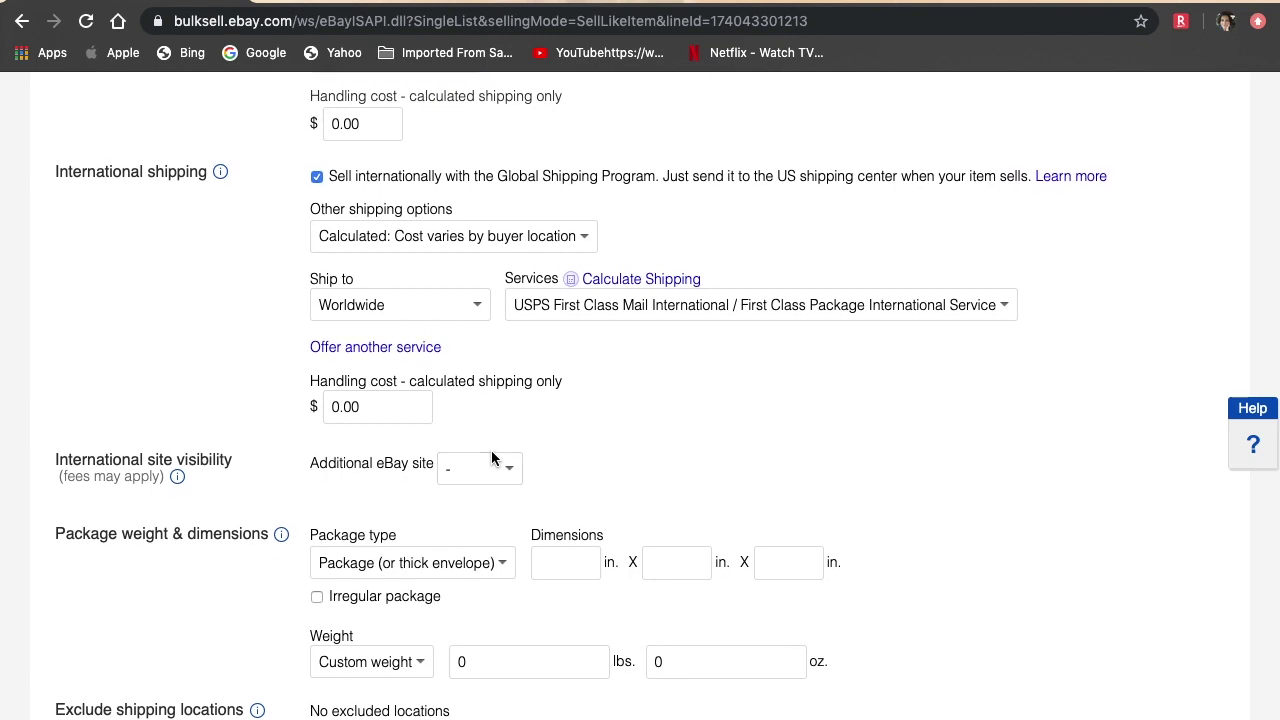
scroll(491, 458, up, 1)
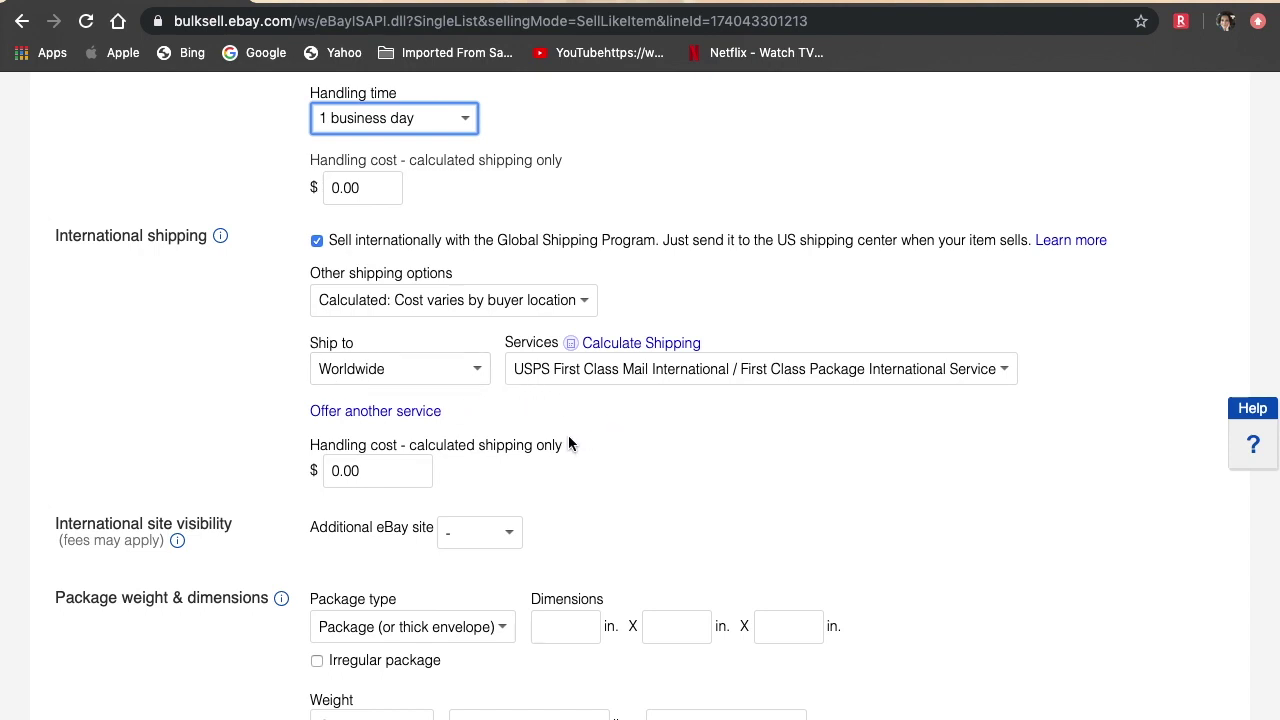
click(478, 372)
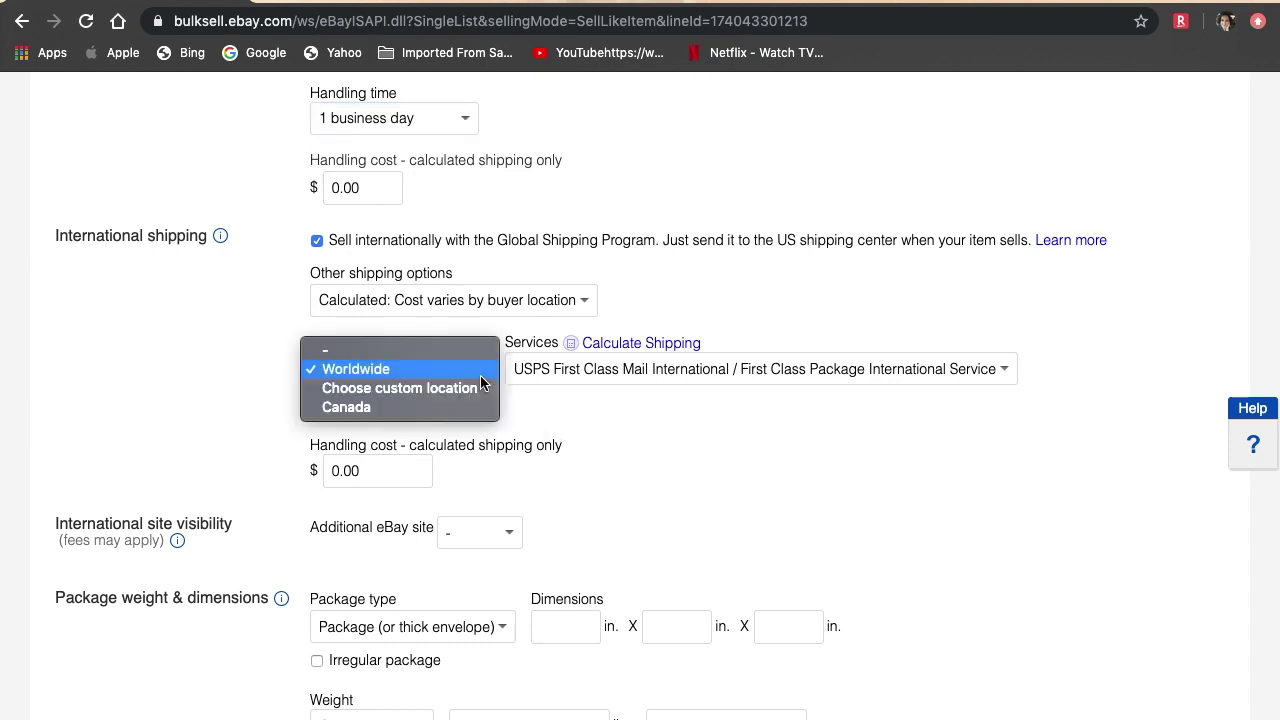
click(421, 408)
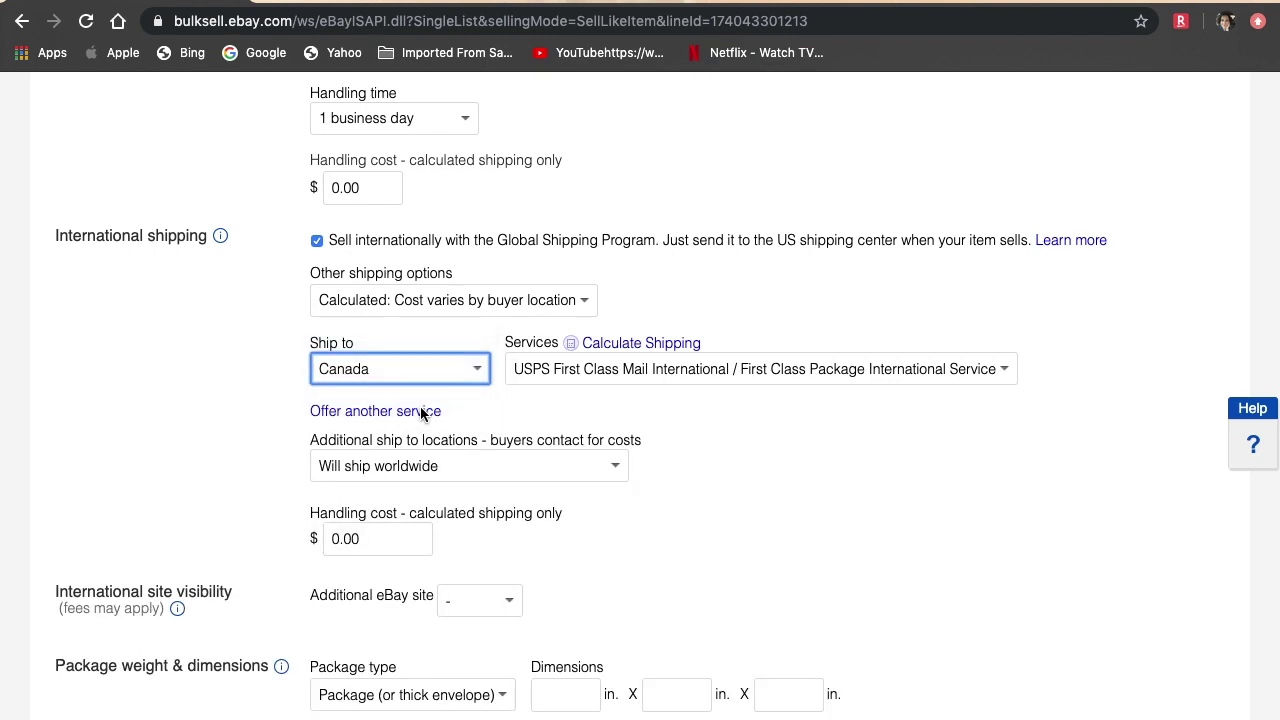
click(478, 372)
click(476, 357)
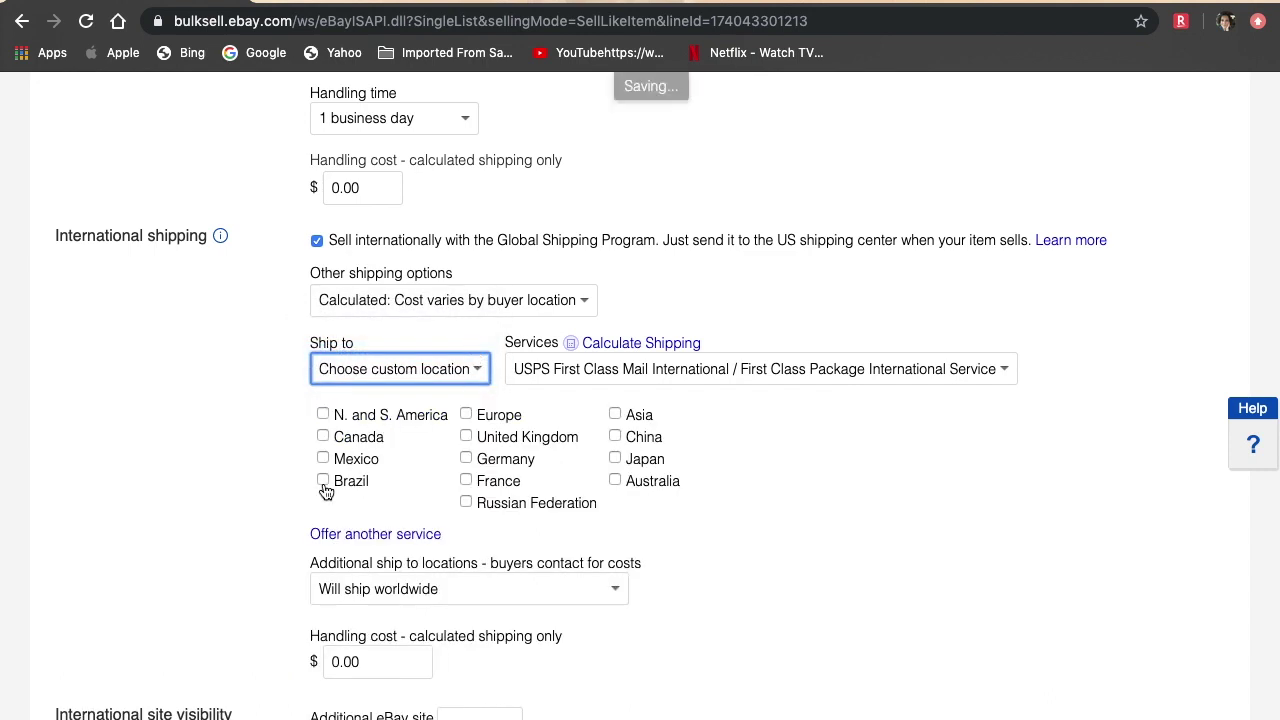
click(323, 482)
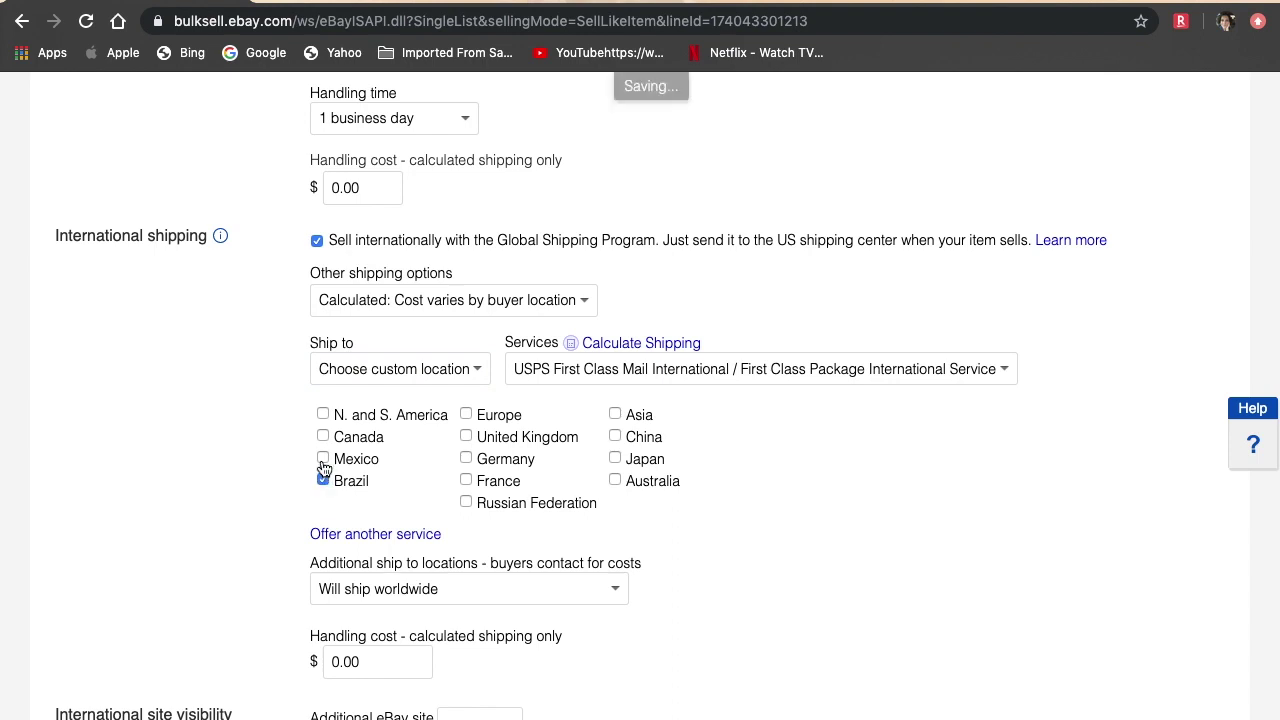
click(323, 459)
click(323, 462)
click(323, 482)
Include Canada, Europe, United Kingdom, France, Asia, China, Japan and Australia as custom international ship-to locations.
click(323, 437)
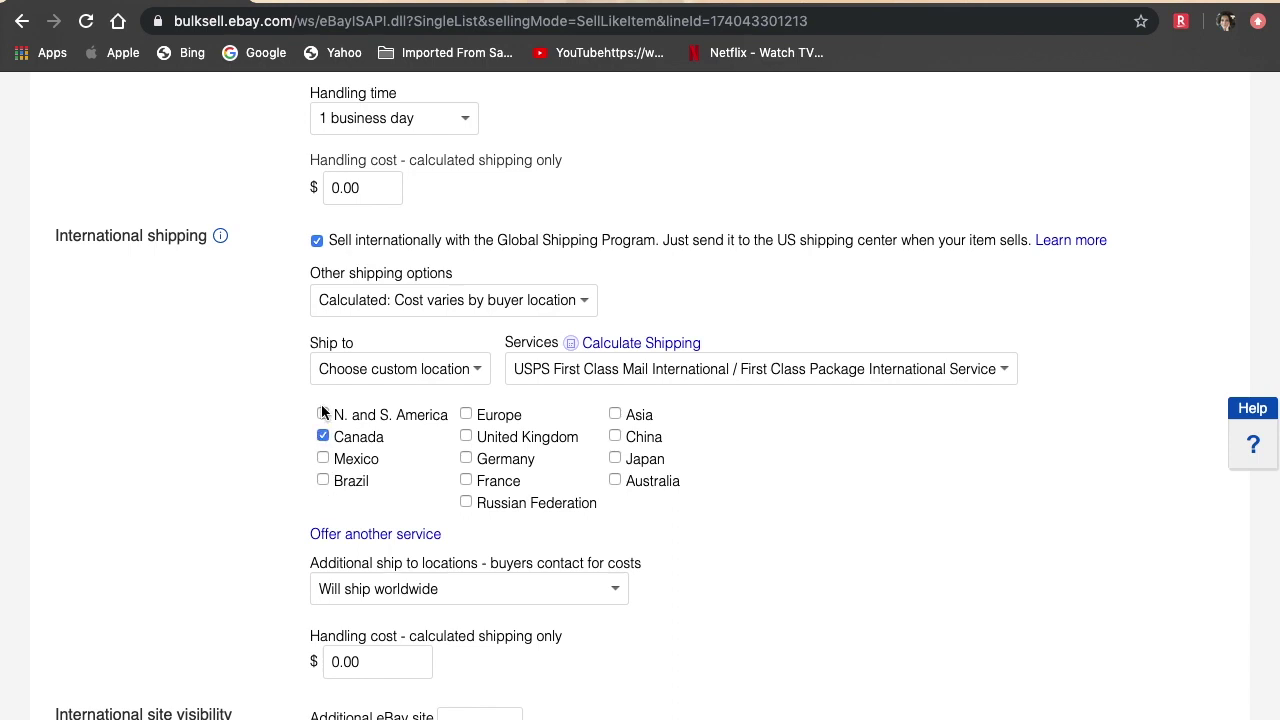
click(467, 416)
click(466, 437)
click(466, 481)
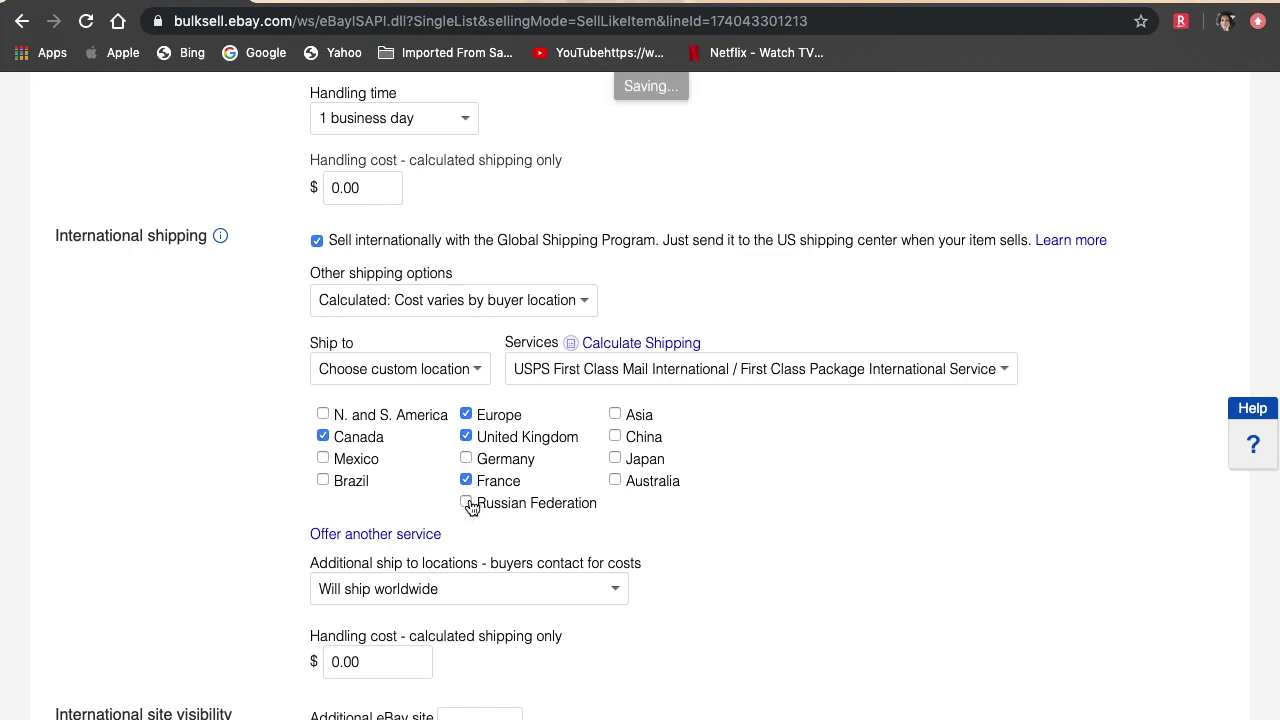
click(615, 415)
click(615, 437)
click(615, 458)
click(616, 481)
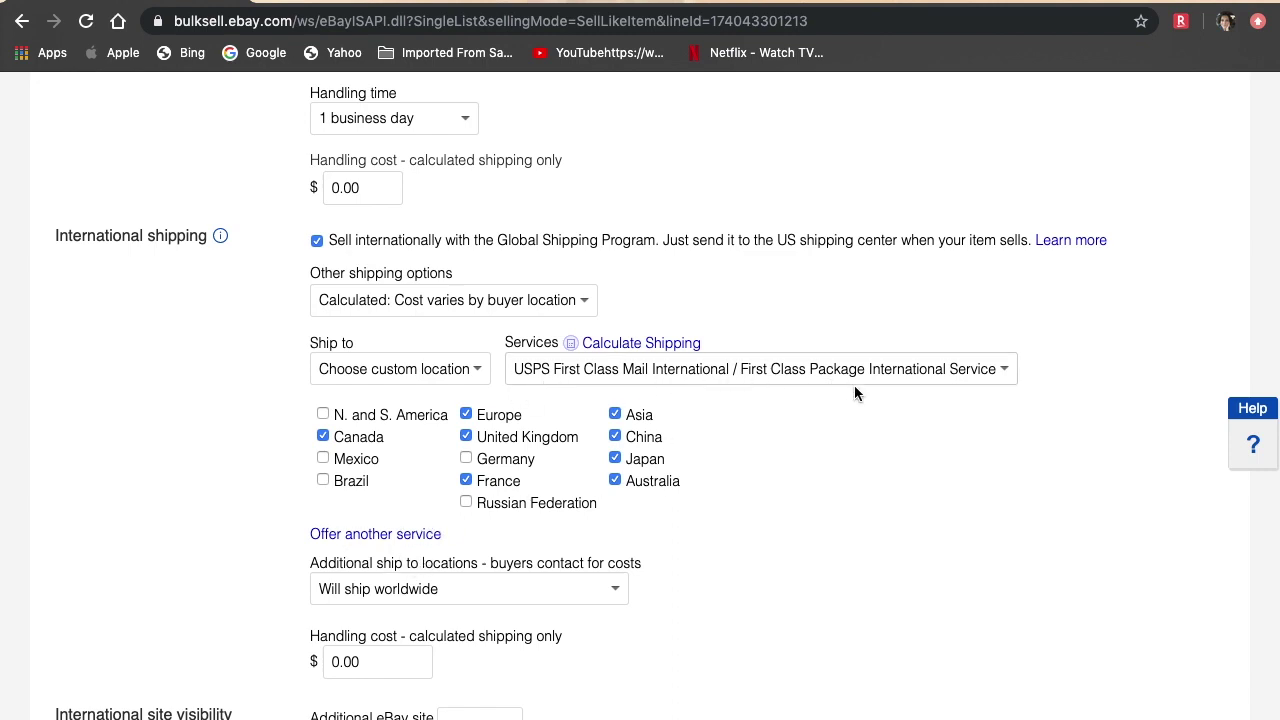
Set the international shipping service to USPS Priority Mail International.
click(1006, 376)
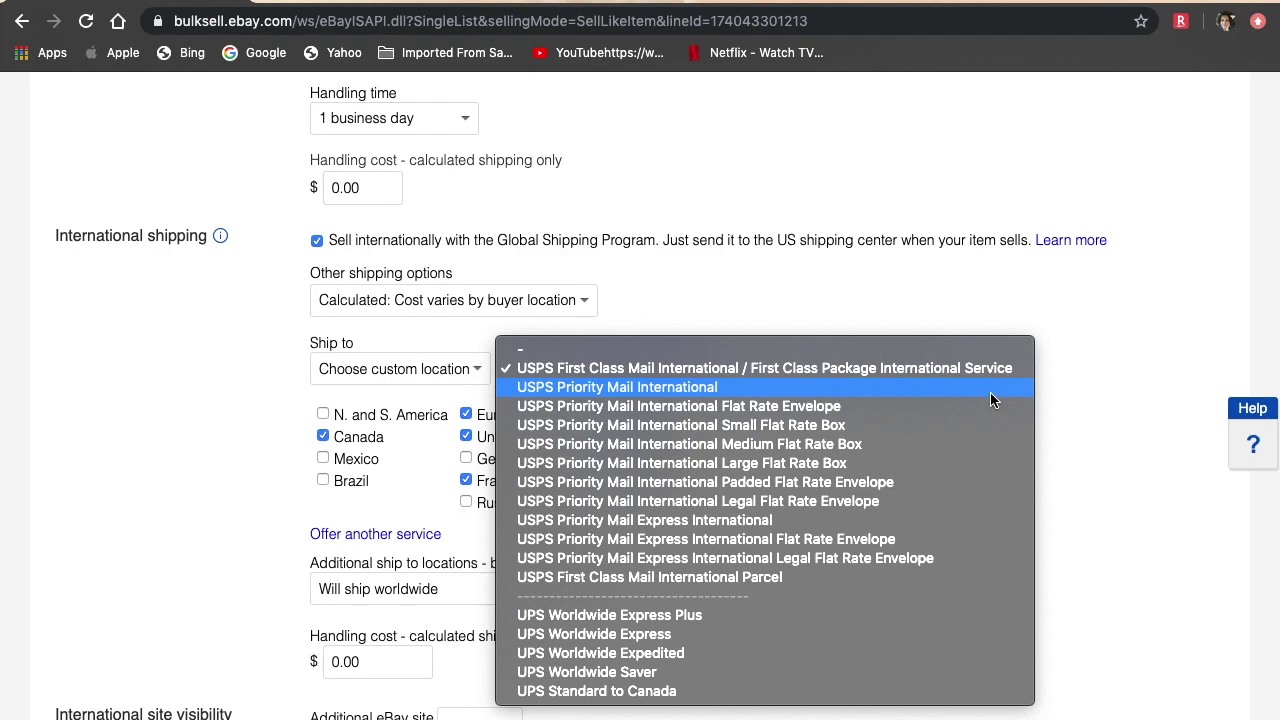
click(990, 396)
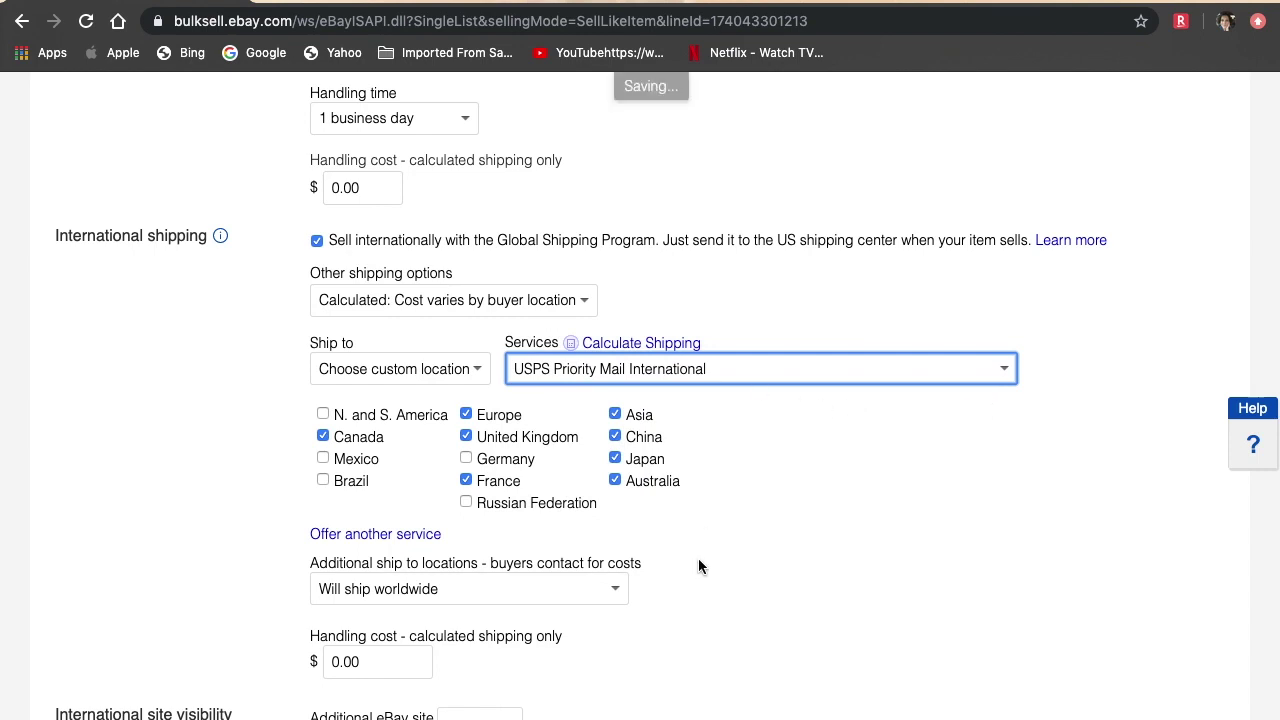
Review the international handling cost, package weight and dimensions fields and the additional eBay site choices for international visibility.
scroll(698, 546, down, 4)
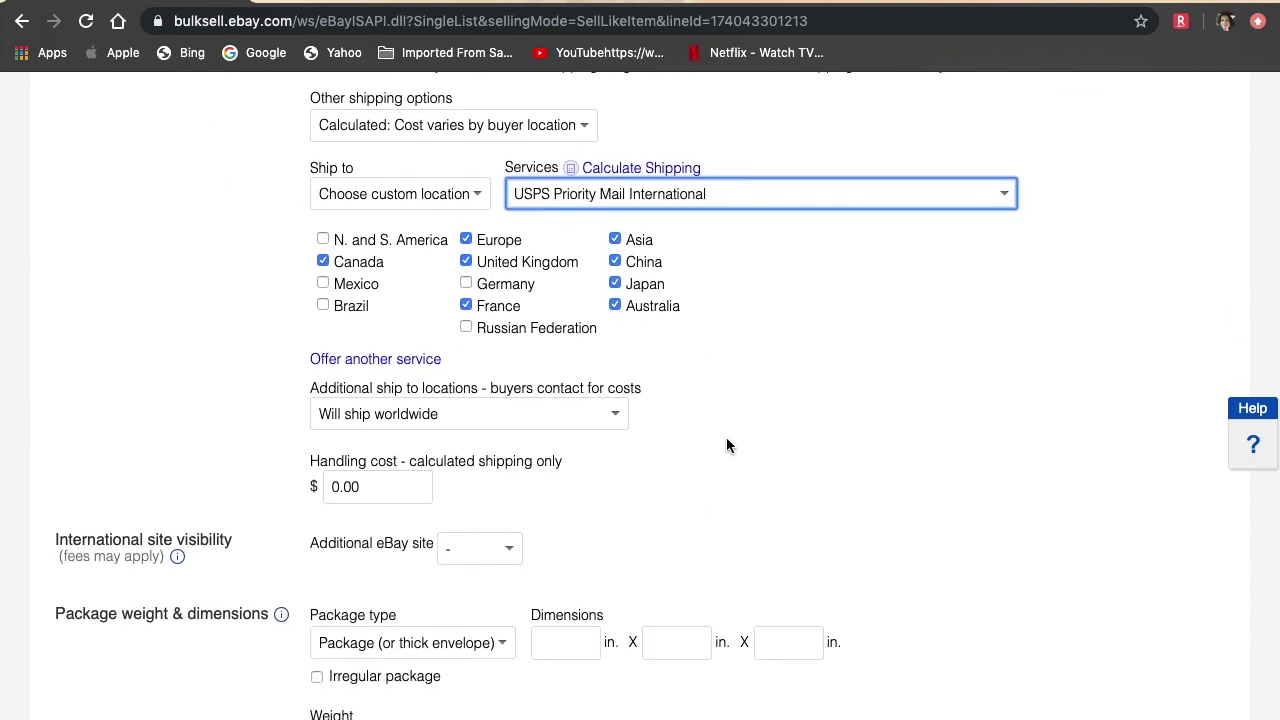
scroll(522, 517, down, 4)
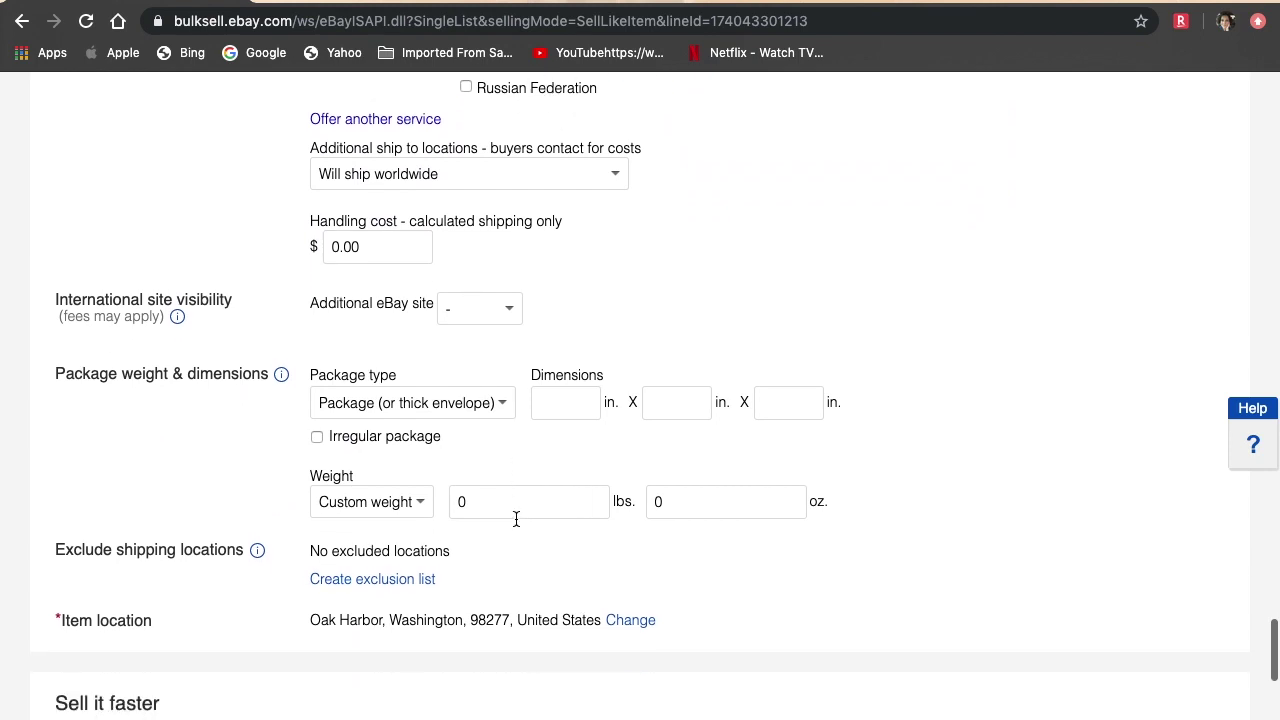
scroll(517, 520, up, 4)
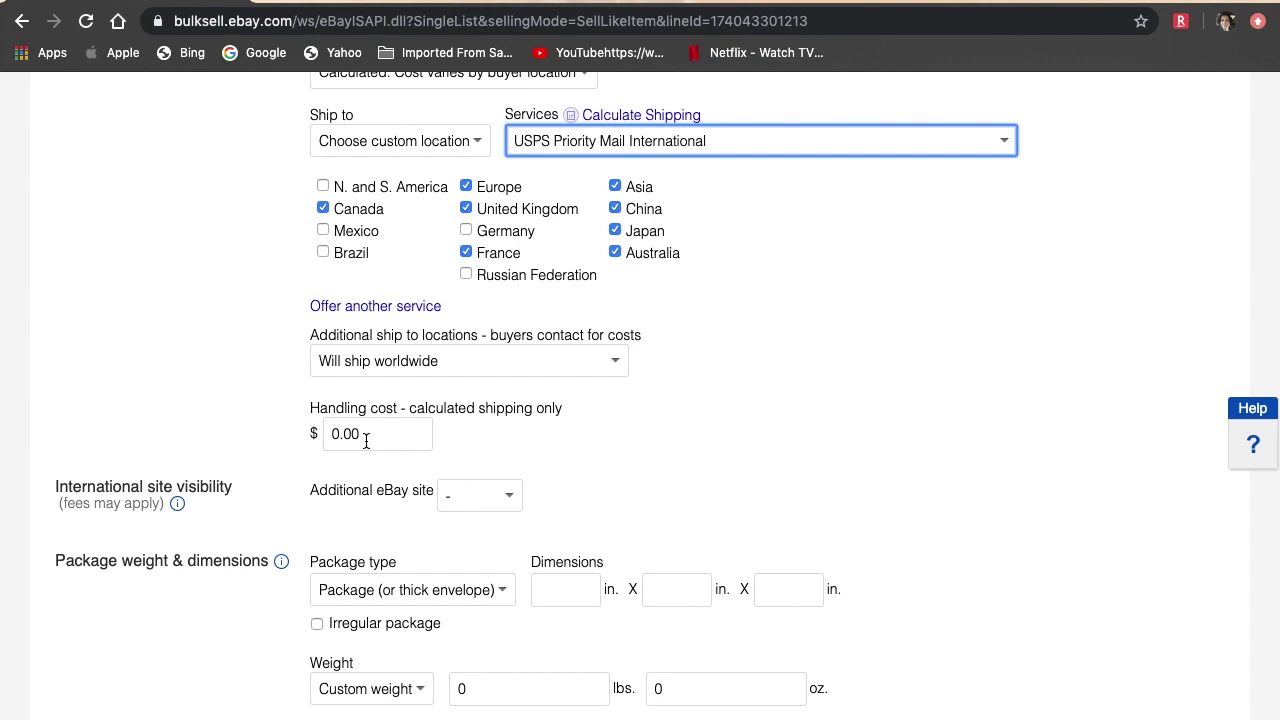
scroll(366, 441, down, 3)
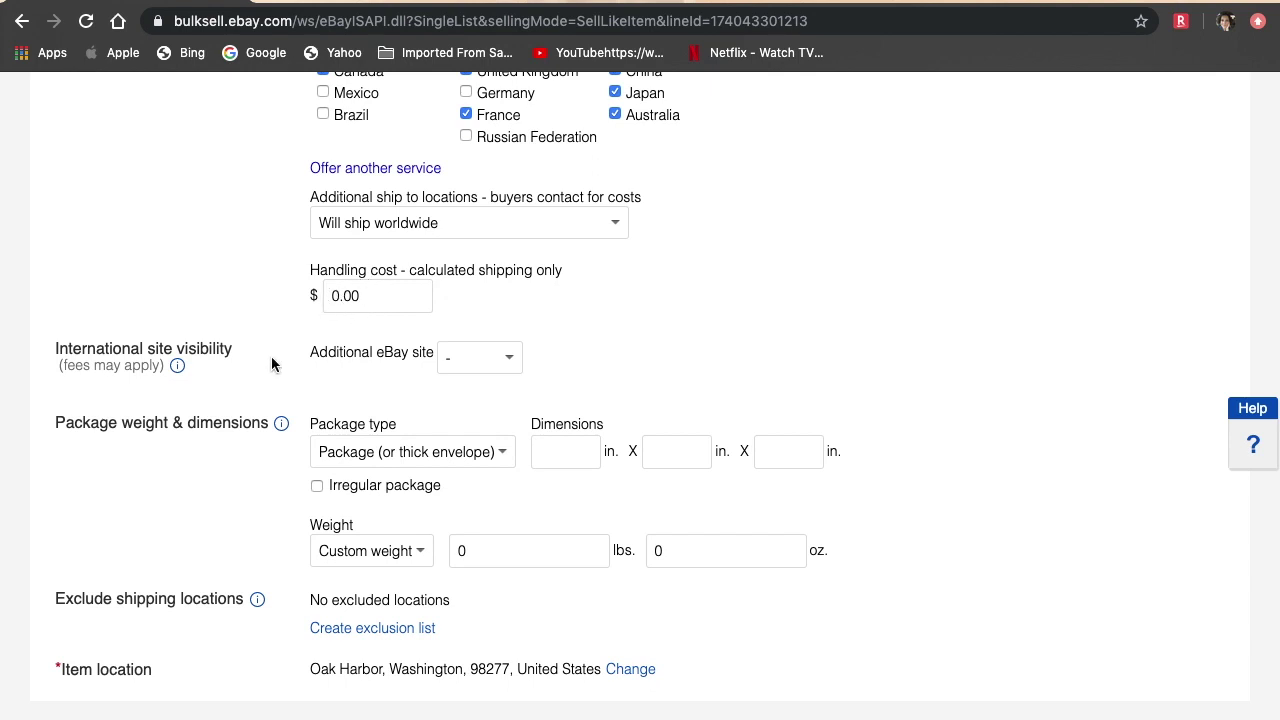
scroll(271, 364, down, 1)
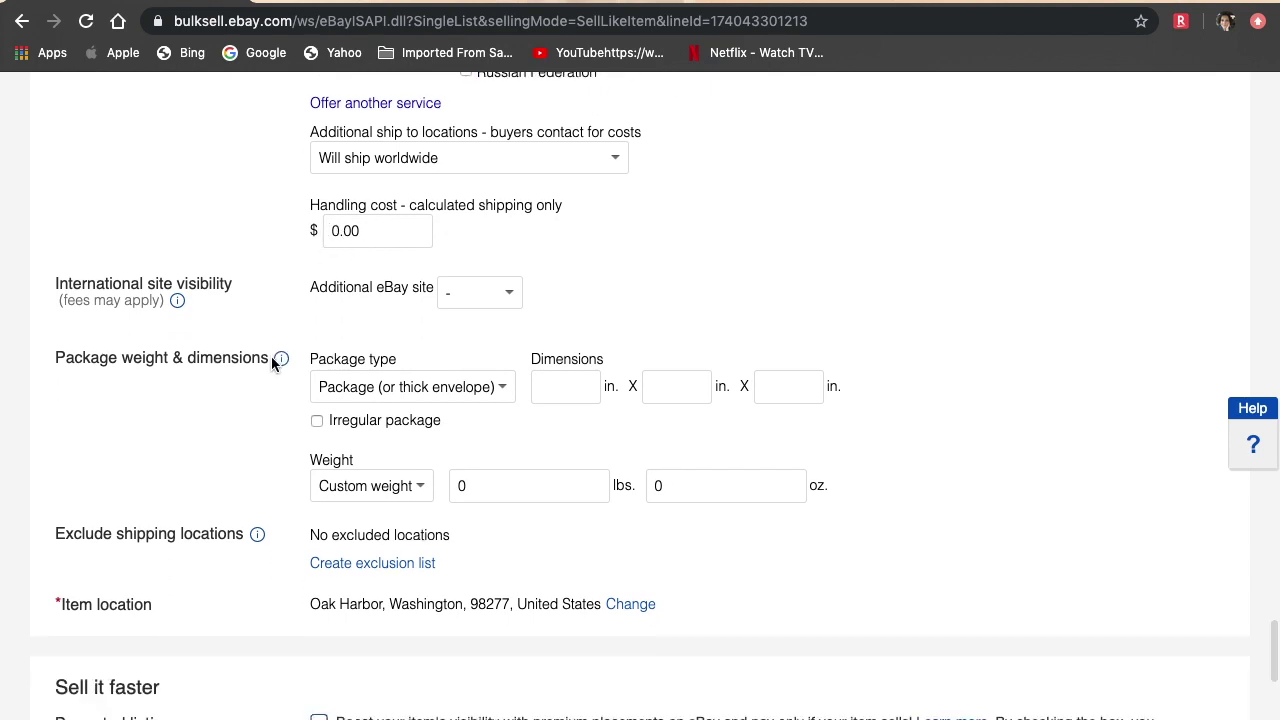
scroll(271, 357, down, 1)
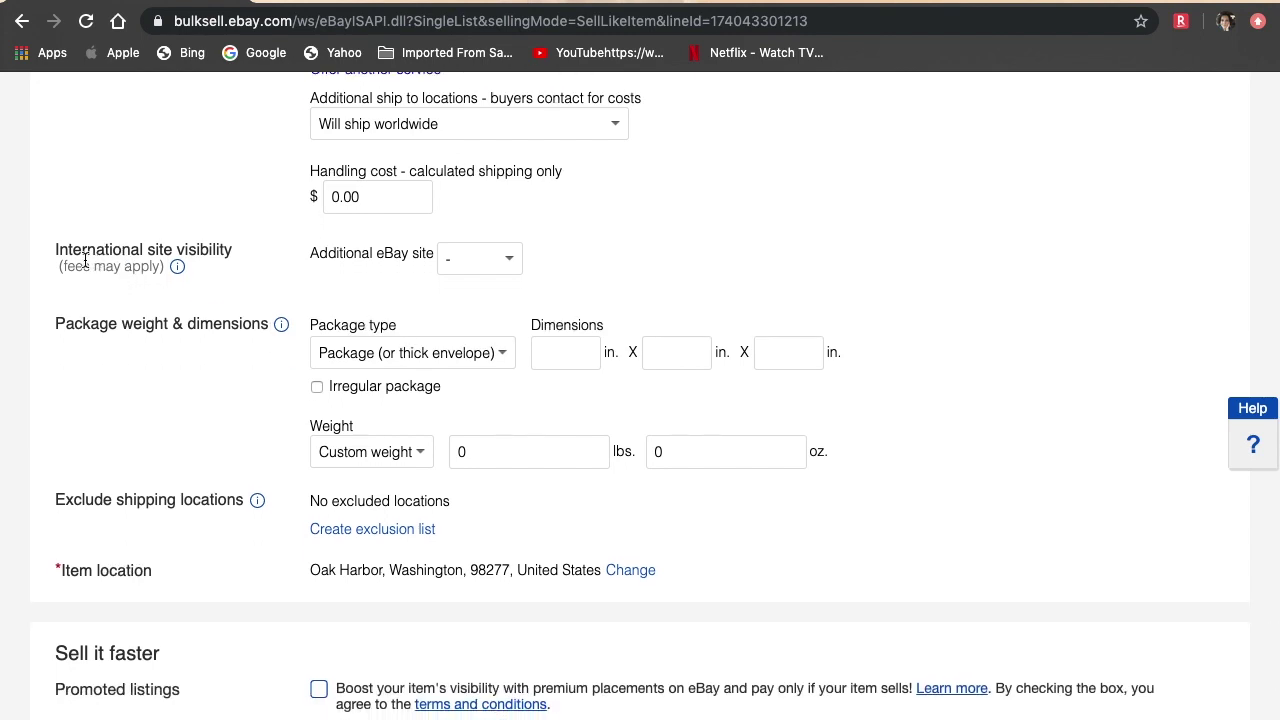
click(512, 261)
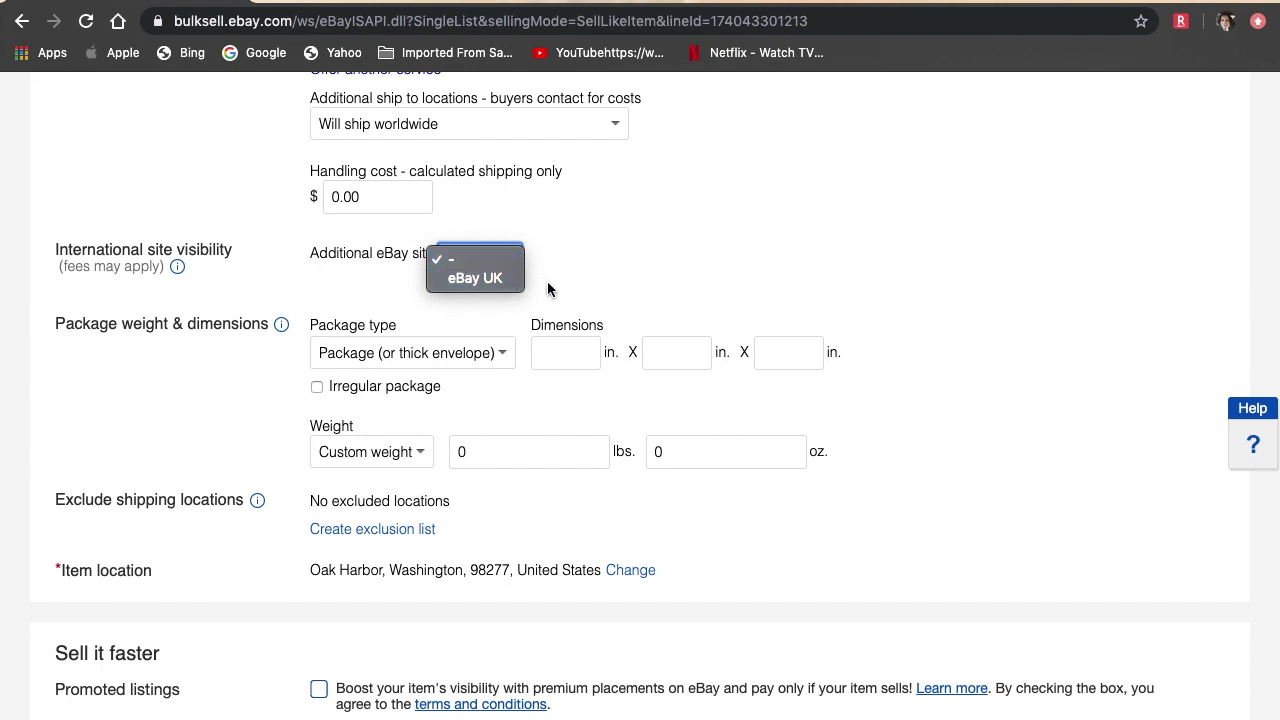
click(585, 267)
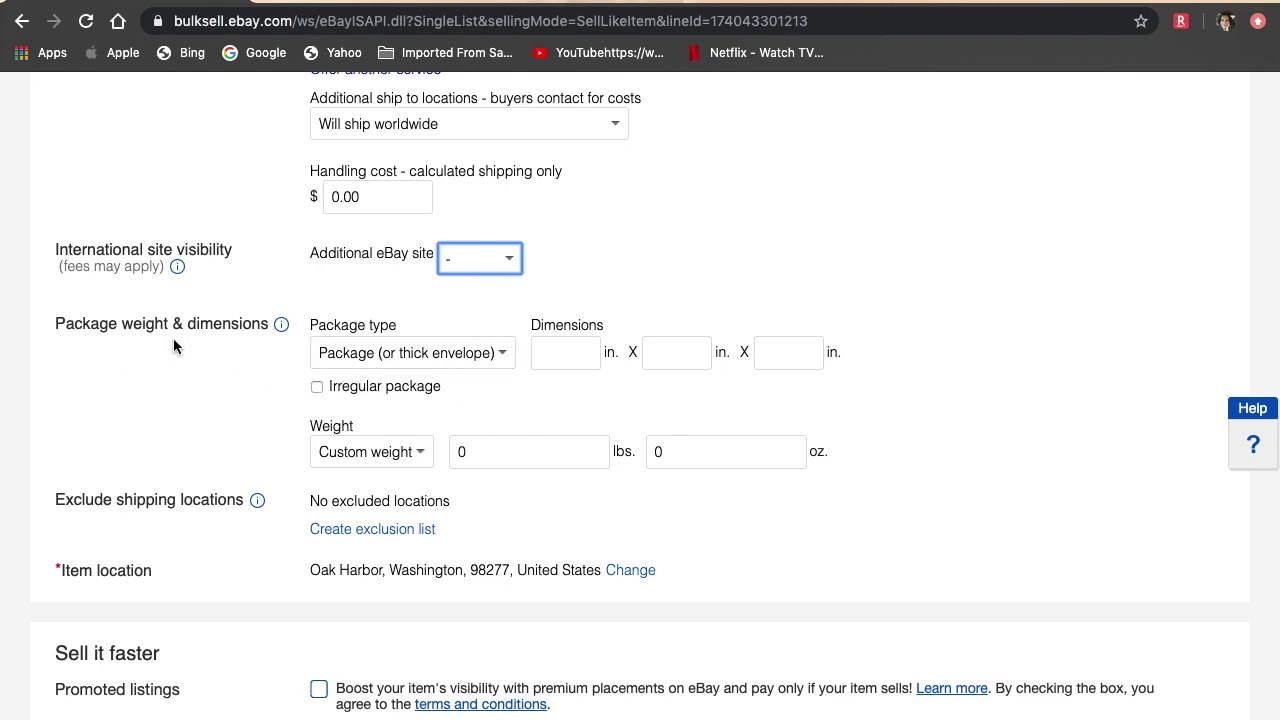
Set the package dimensions to 16 x 10 x 6 in. and the package weight to 4+ to 5 lbs.
click(544, 357)
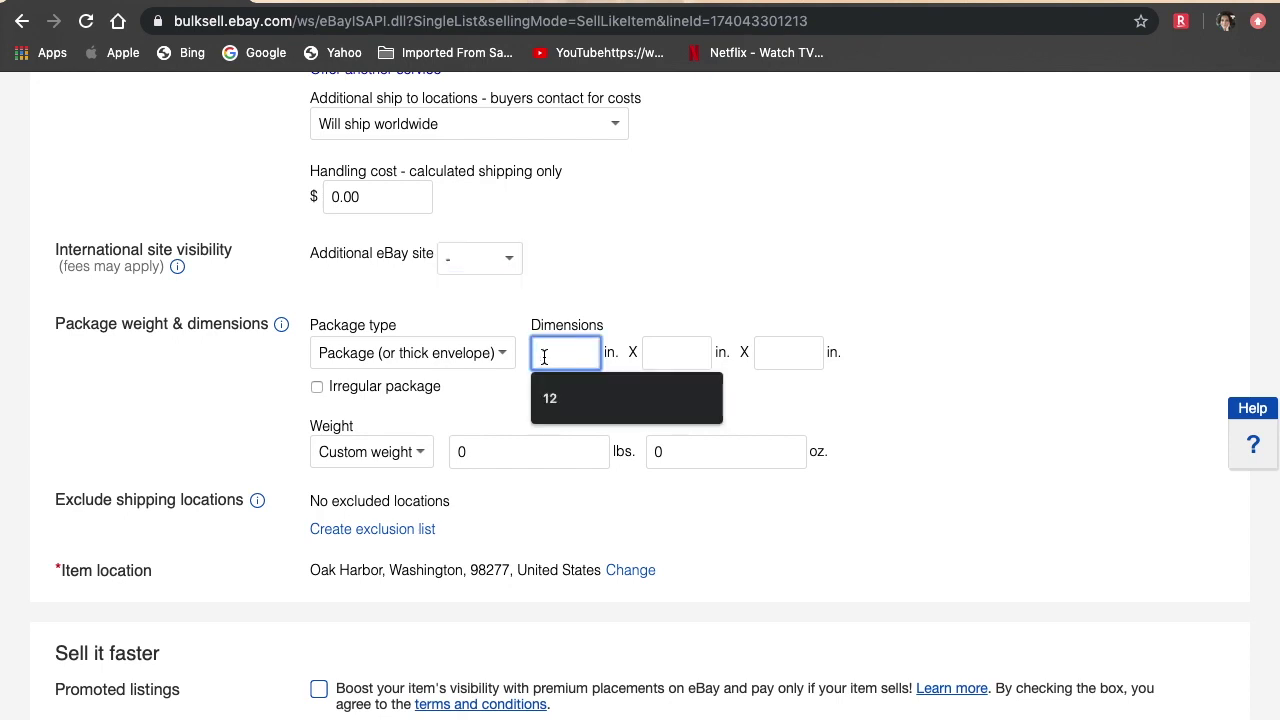
text(16)
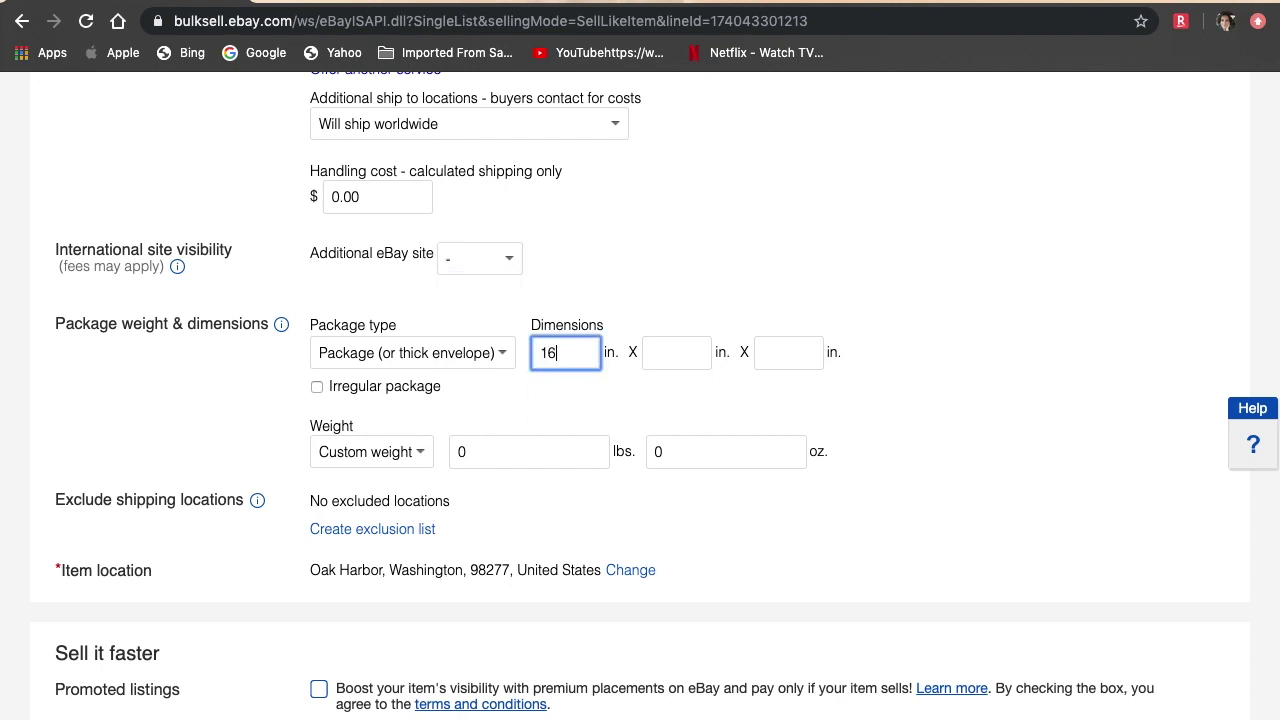
click(659, 355)
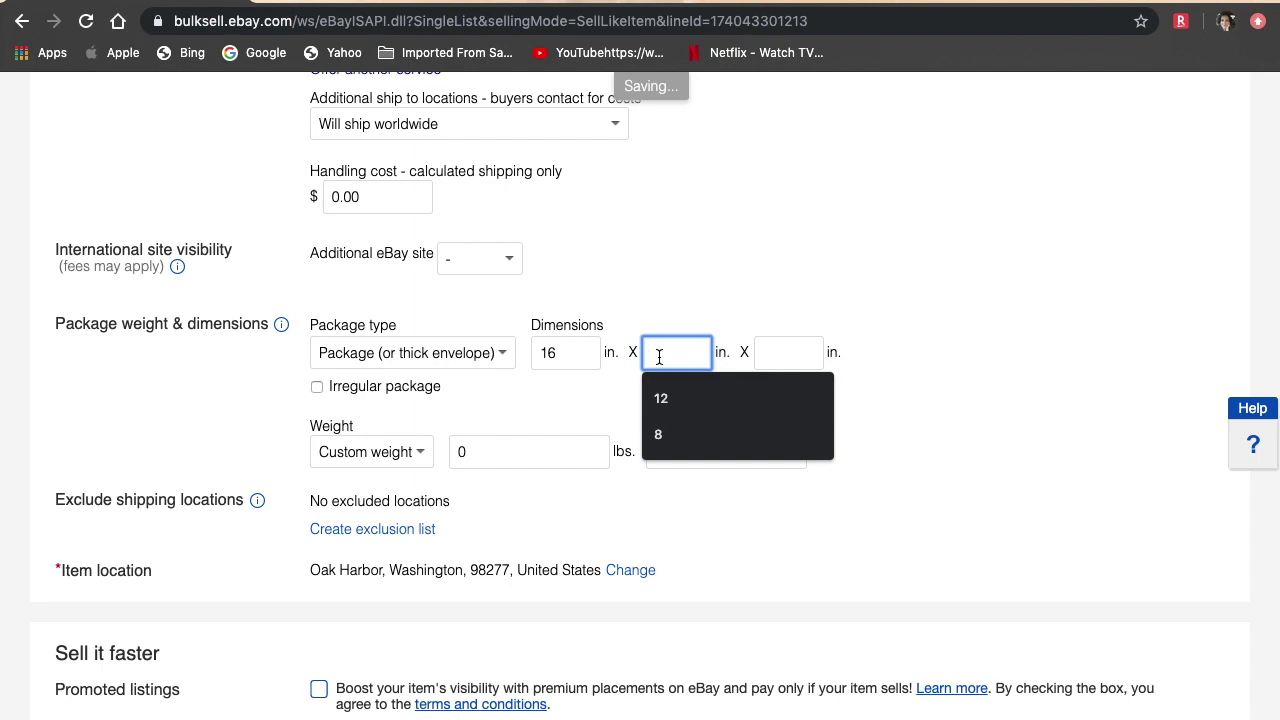
text(10)
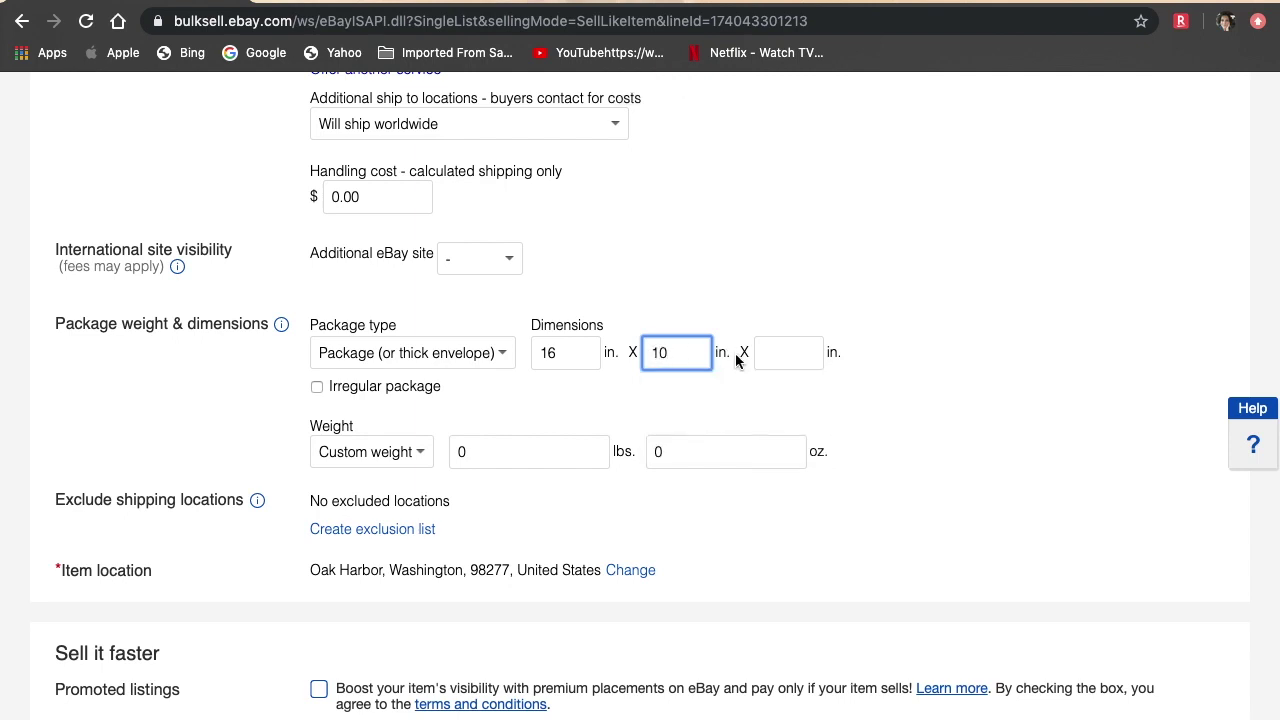
click(776, 348)
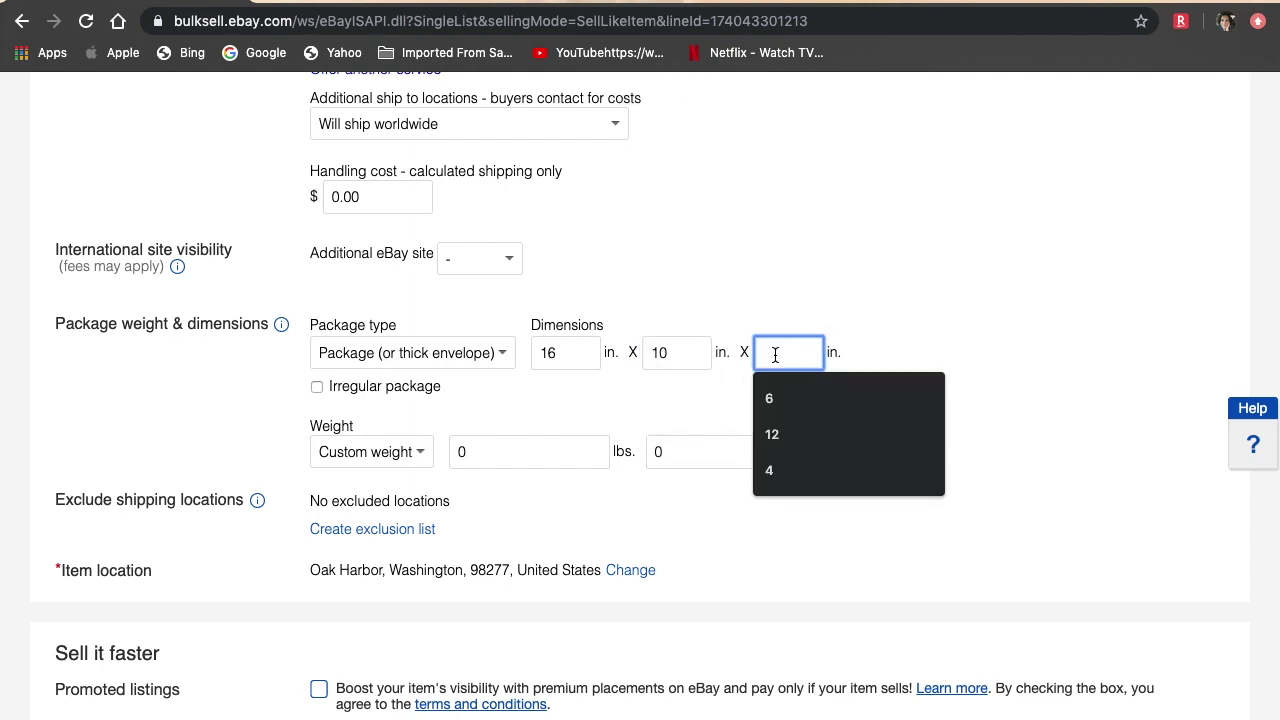
click(789, 399)
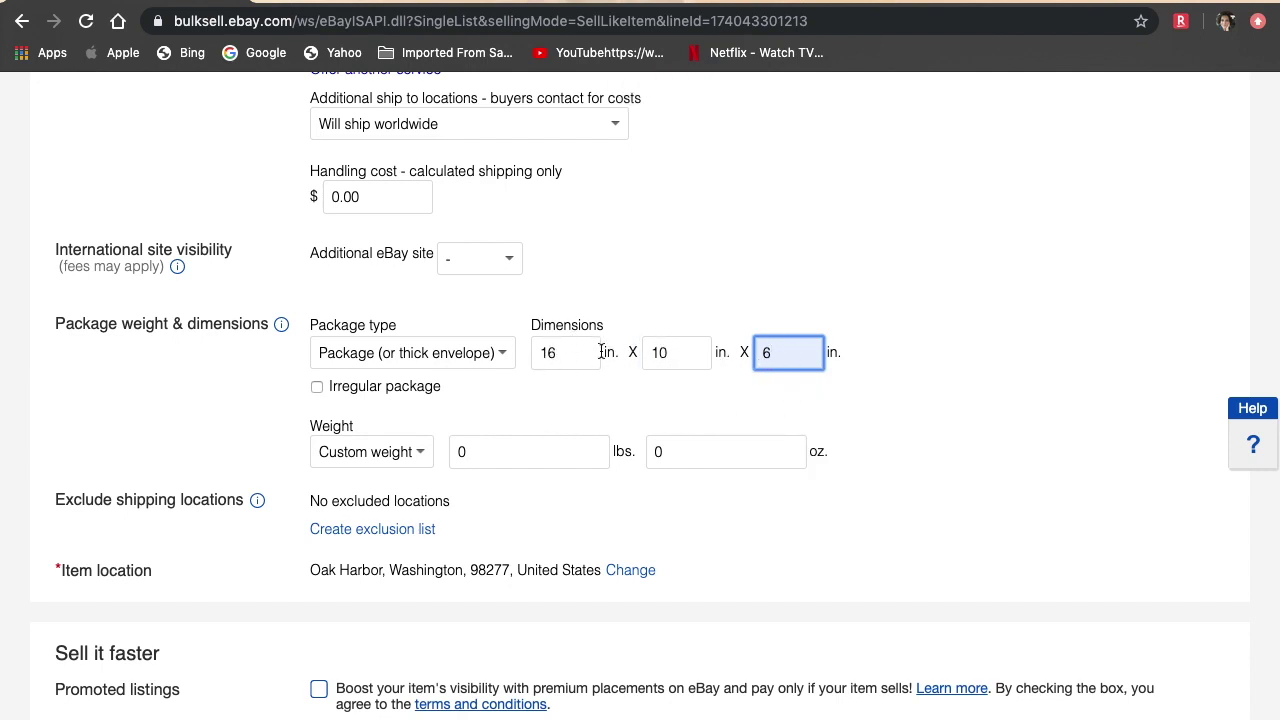
click(421, 452)
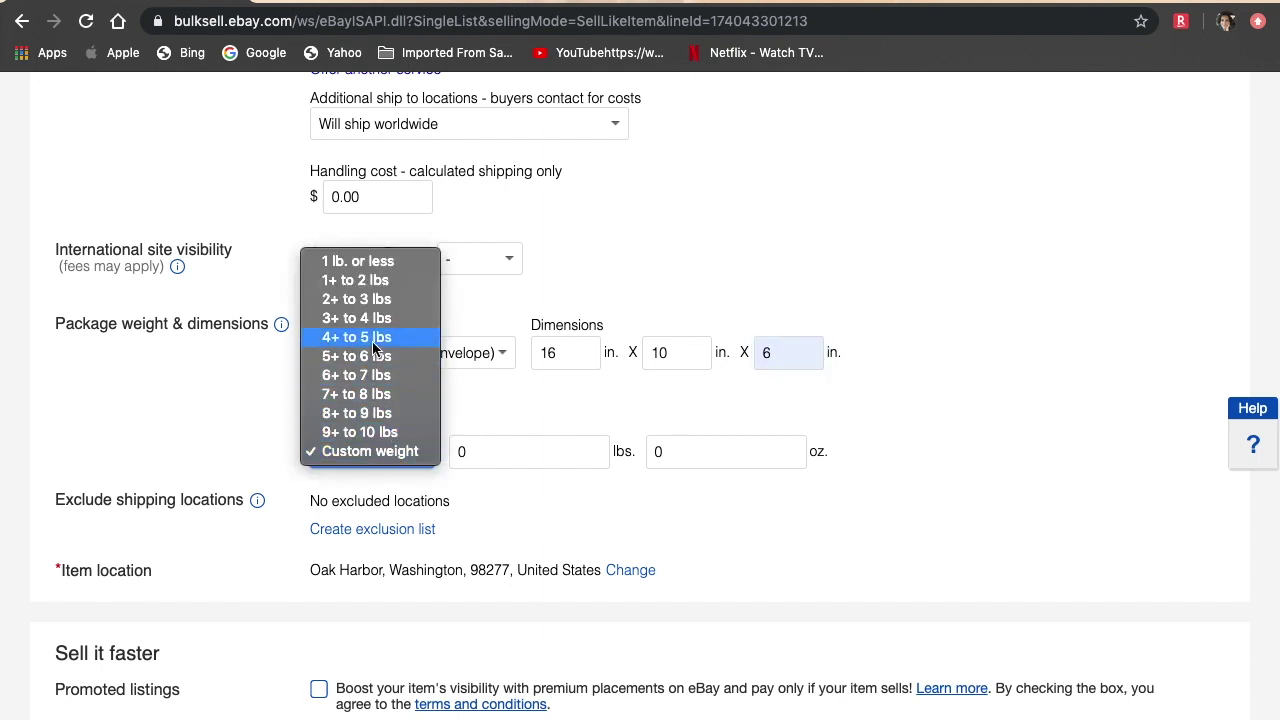
click(379, 340)
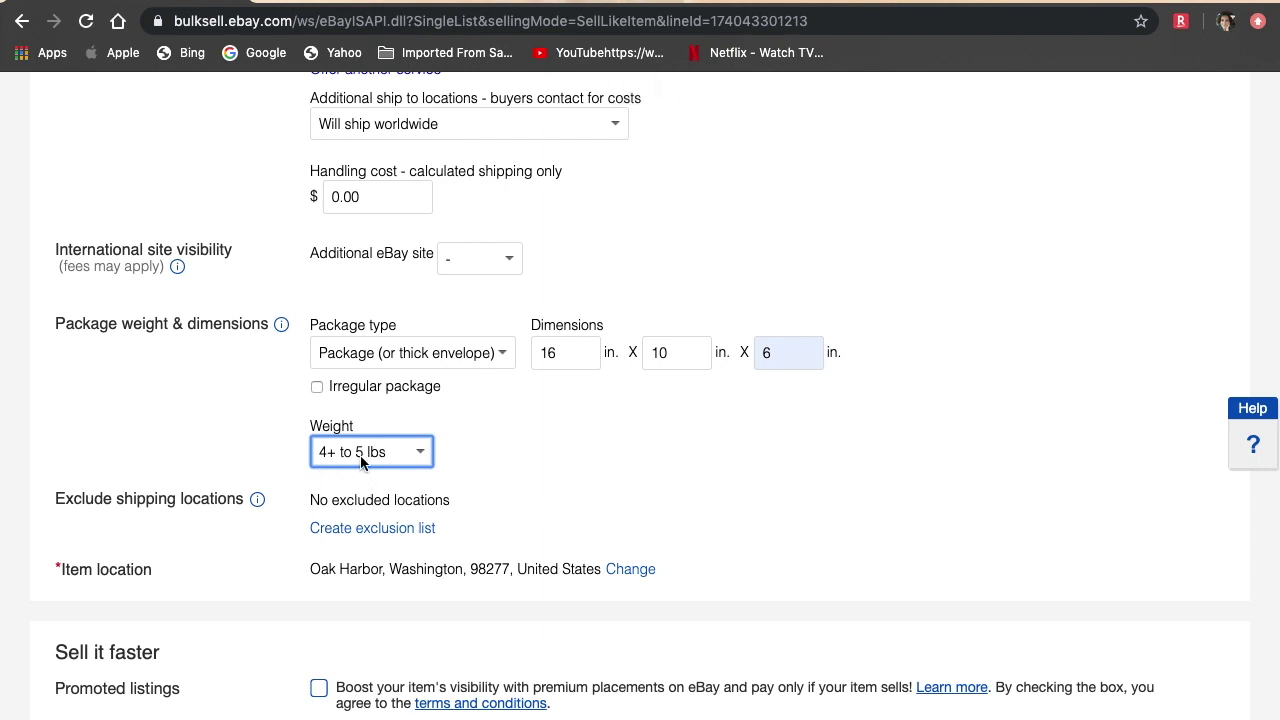
Review the listing's selling details, domestic shipping services and package type choices, keeping Package (or thick envelope).
scroll(428, 527, down, 3)
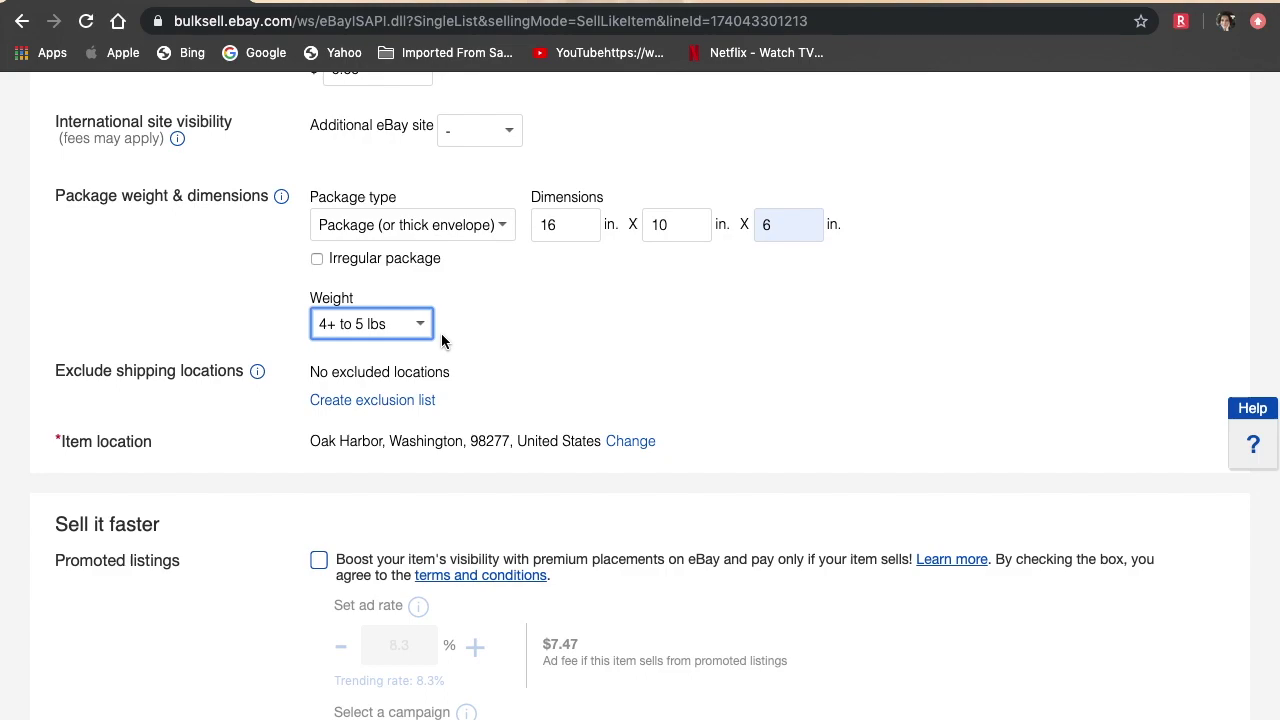
scroll(441, 340, up, 4)
scroll(441, 340, down, 6)
scroll(441, 333, down, 3)
scroll(441, 333, up, 10)
scroll(443, 341, up, 12)
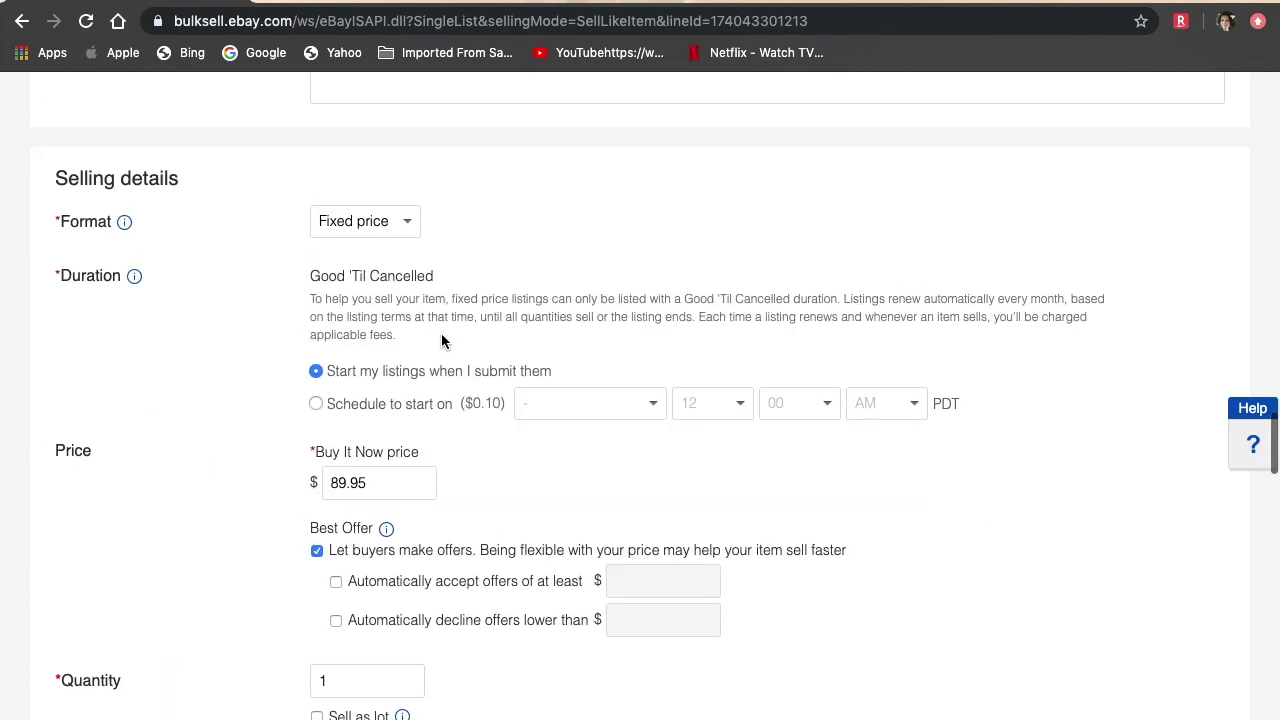
scroll(443, 341, down, 12)
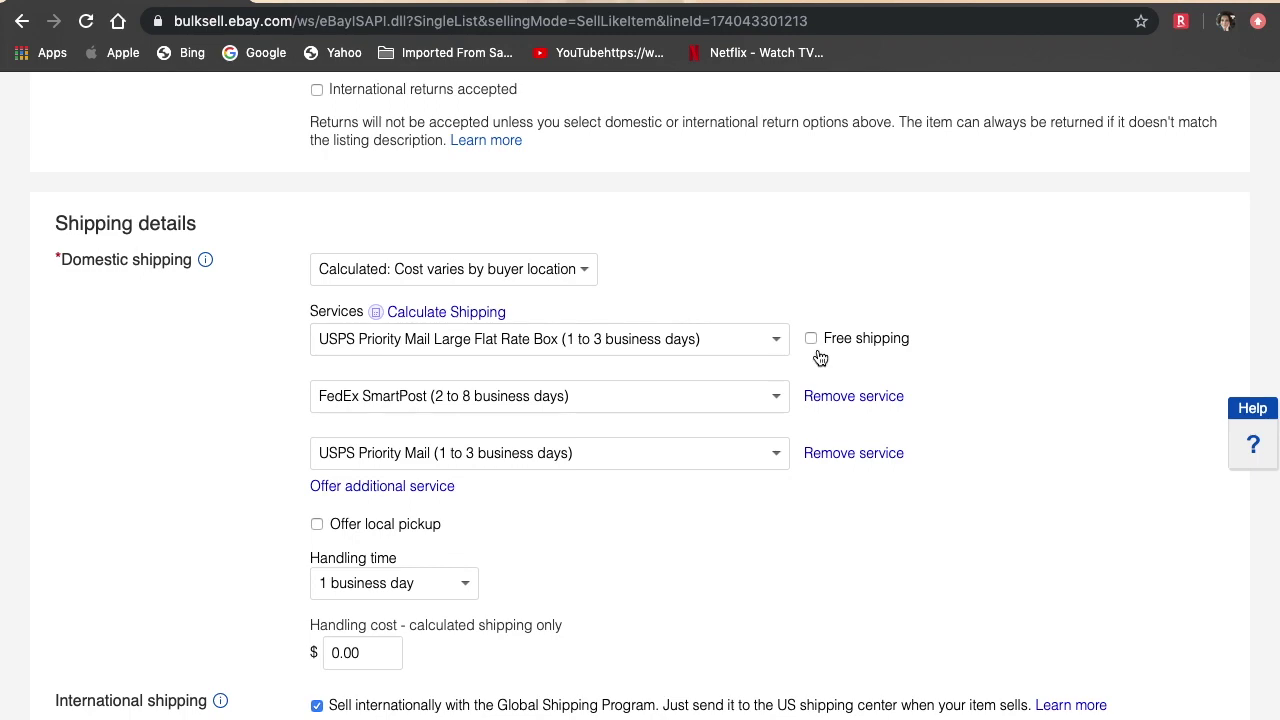
scroll(701, 543, down, 9)
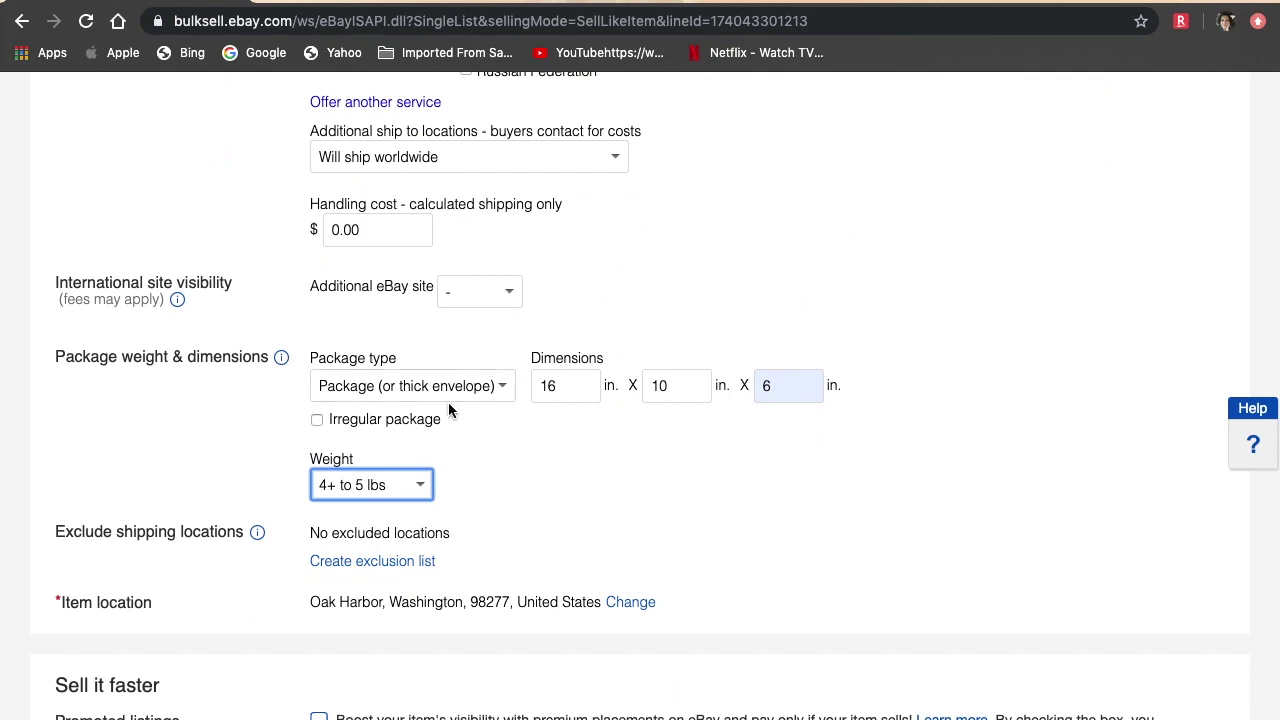
click(502, 387)
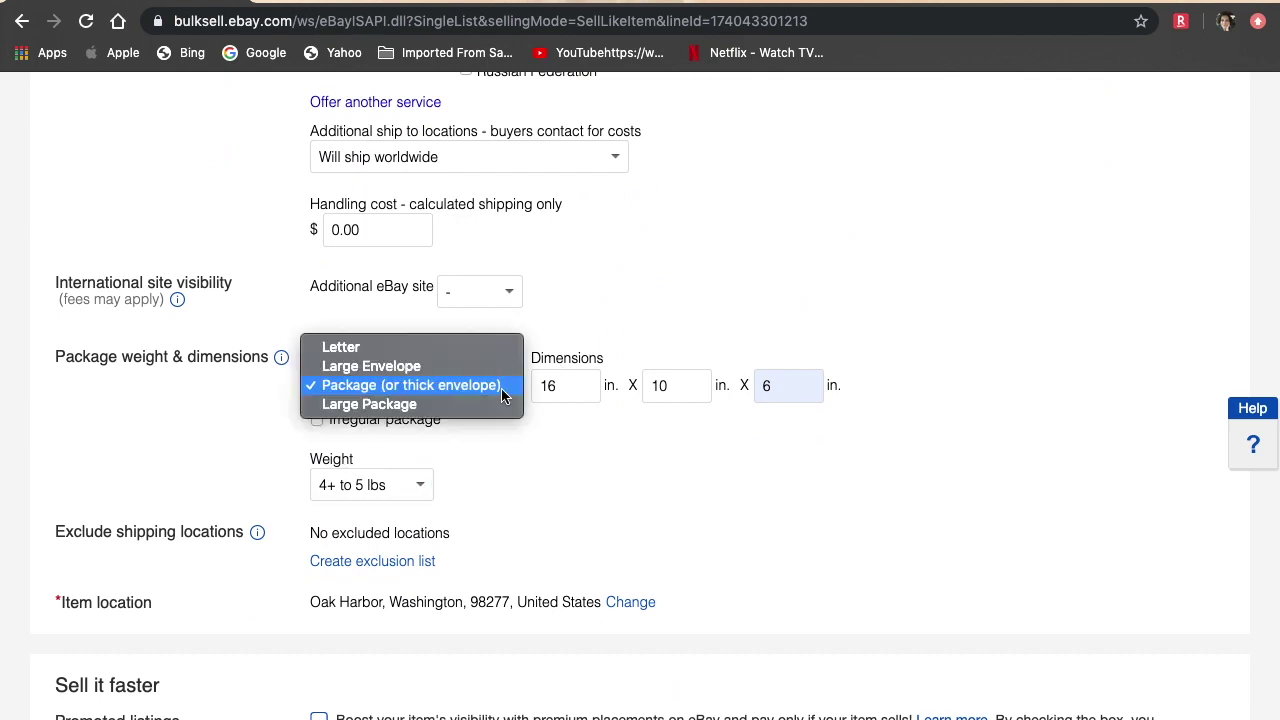
click(502, 390)
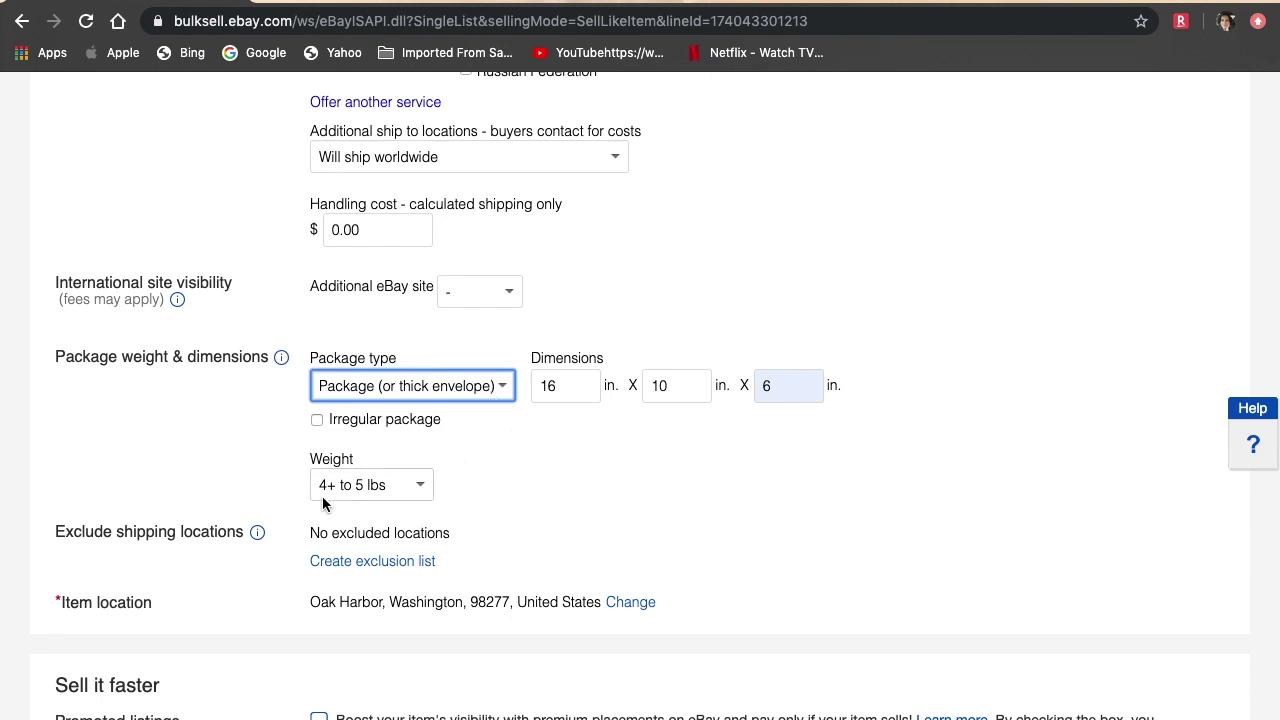
Try the 1 lb. or less package weight option and clear its ounces value.
click(420, 487)
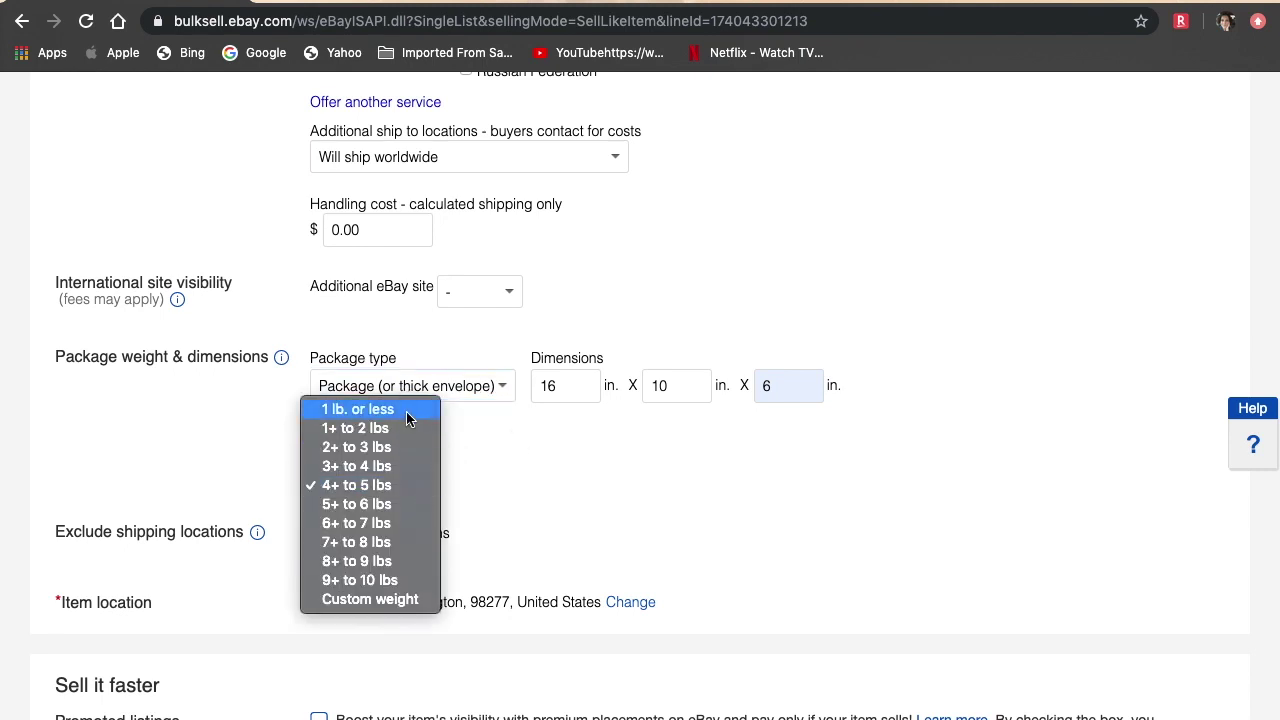
click(355, 411)
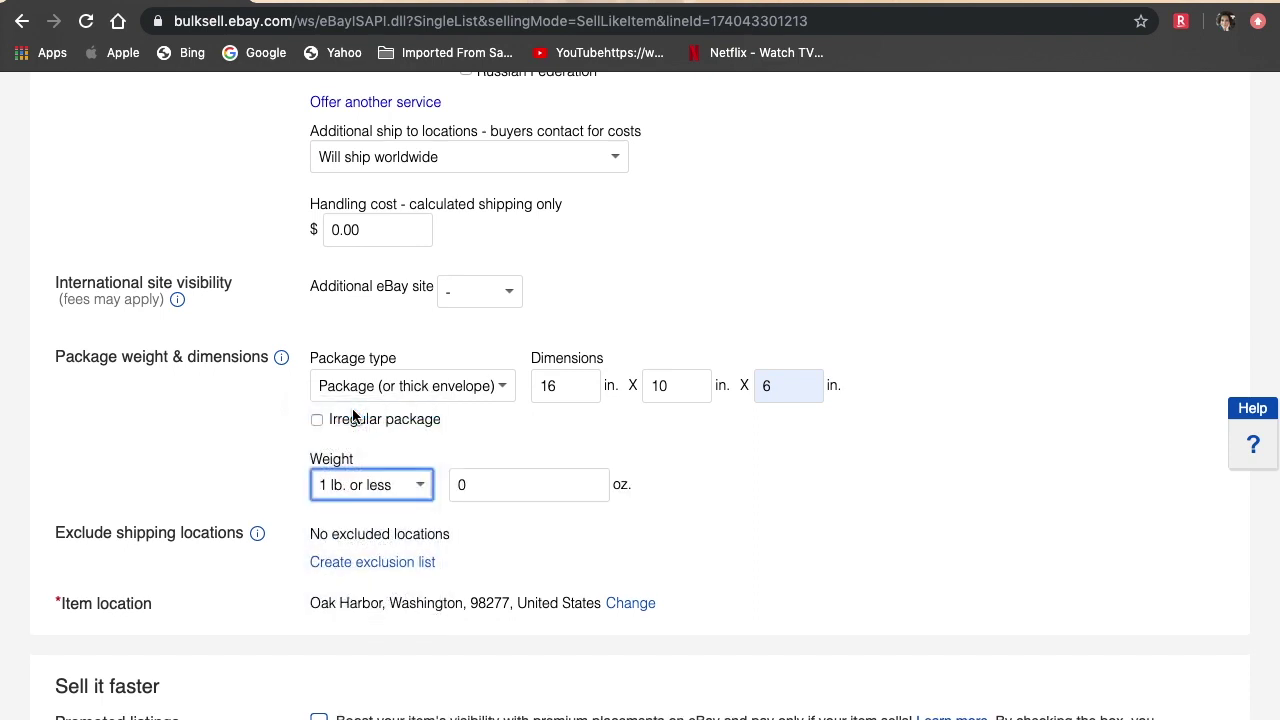
click(477, 484)
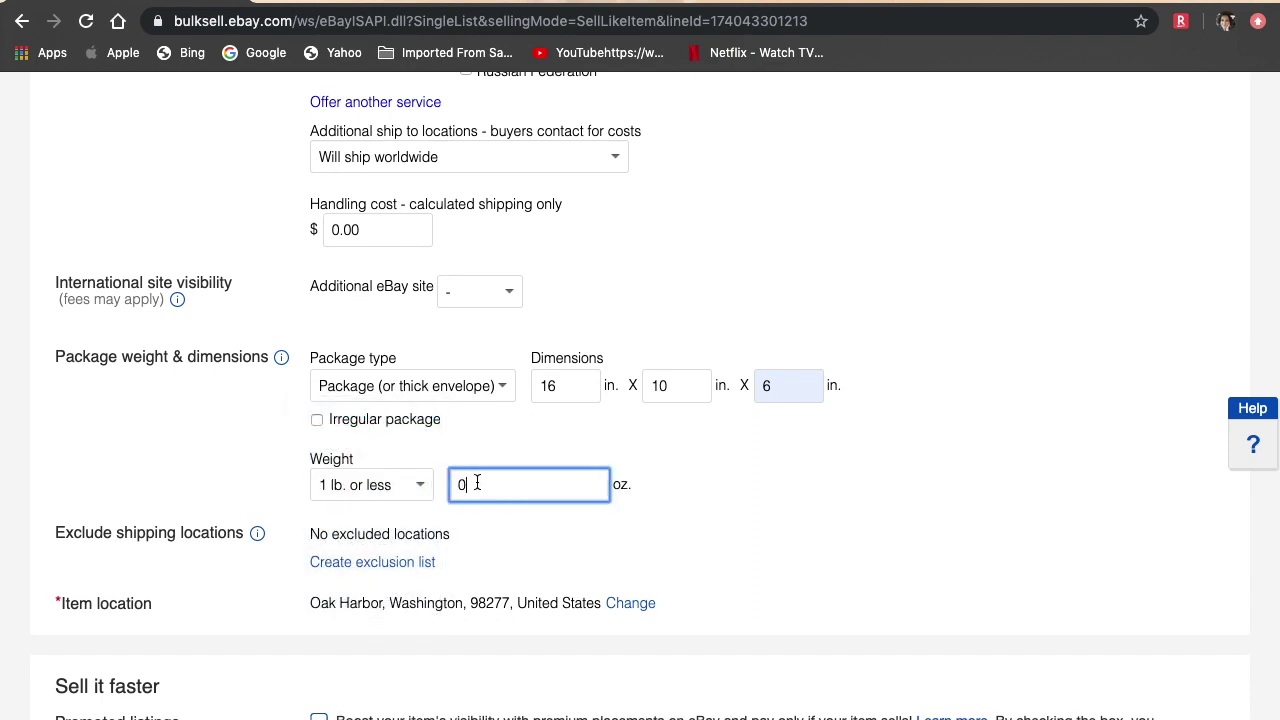
key(BackSpace)
Set the package weight to 4+ to 5 lbs and save the parka listing as a draft.
scroll(476, 577, down, 5)
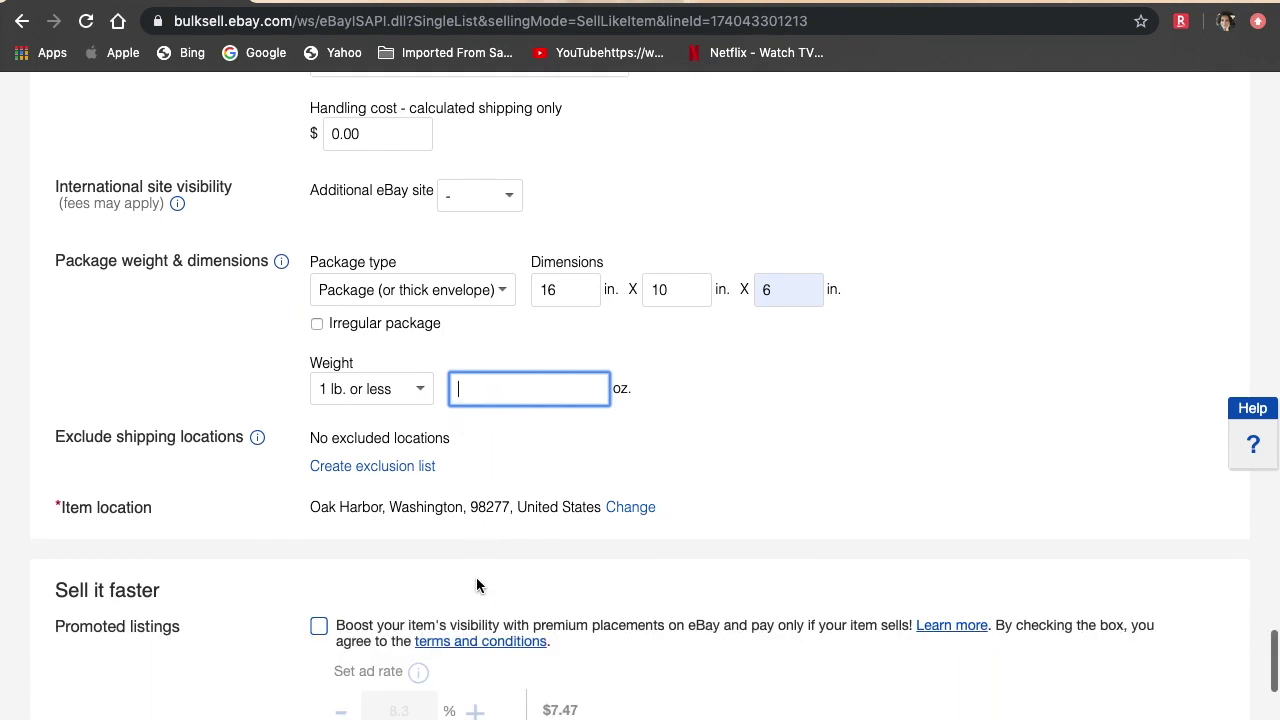
scroll(476, 585, down, 5)
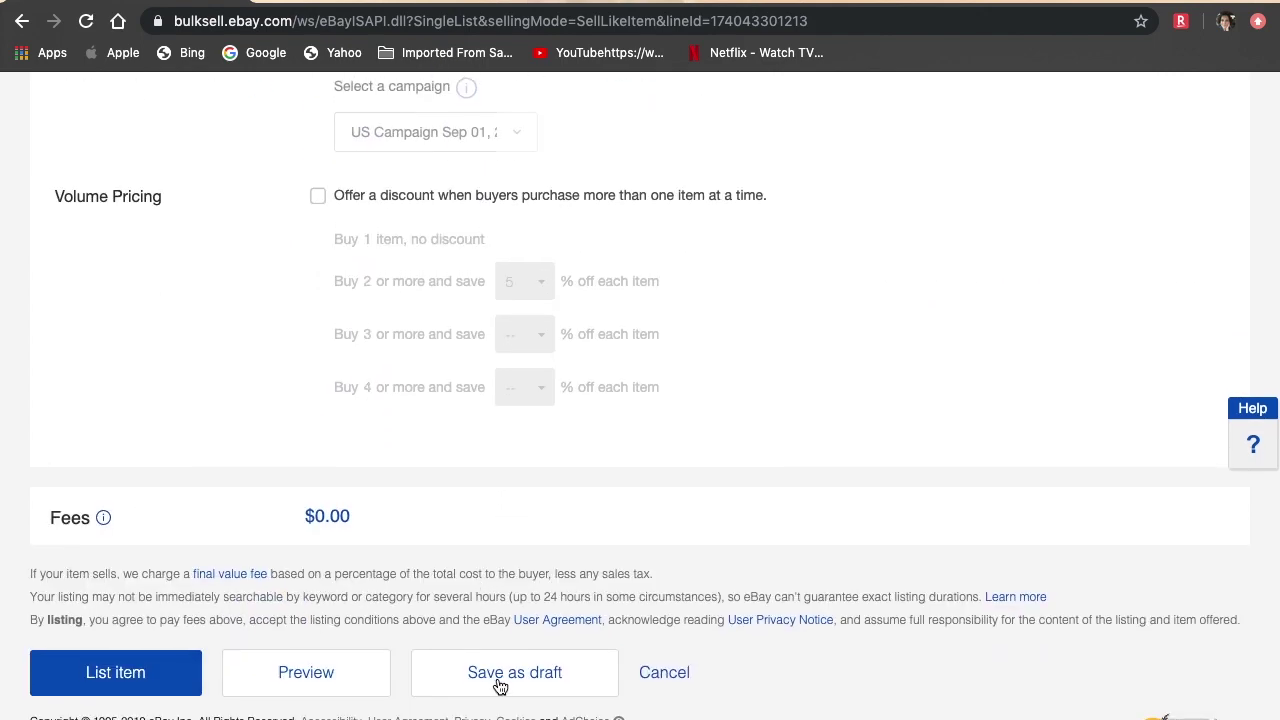
scroll(500, 686, up, 8)
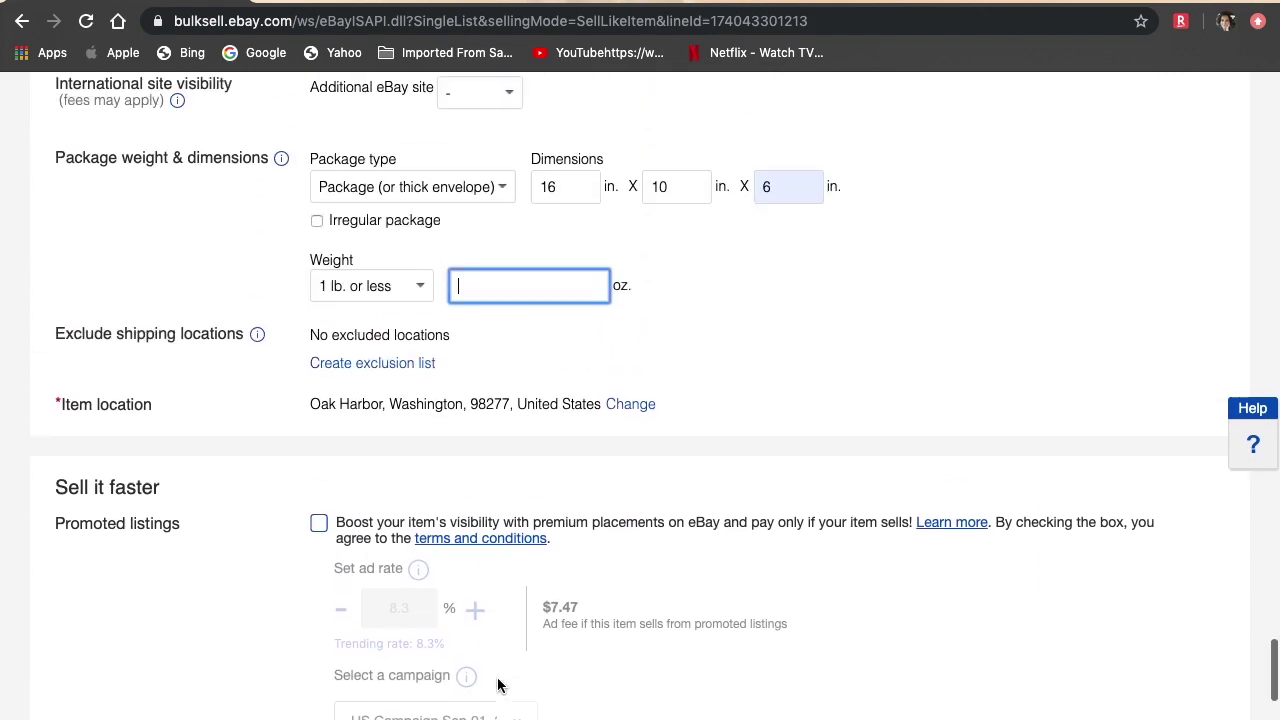
click(416, 329)
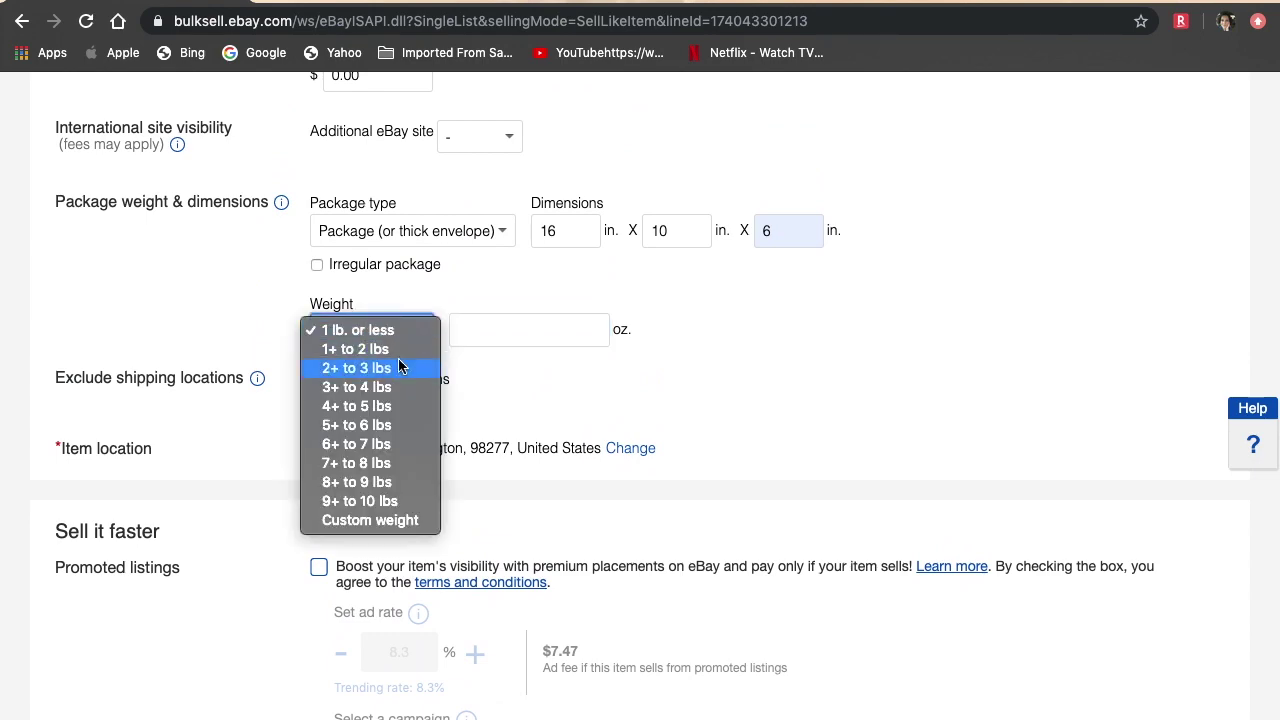
click(395, 408)
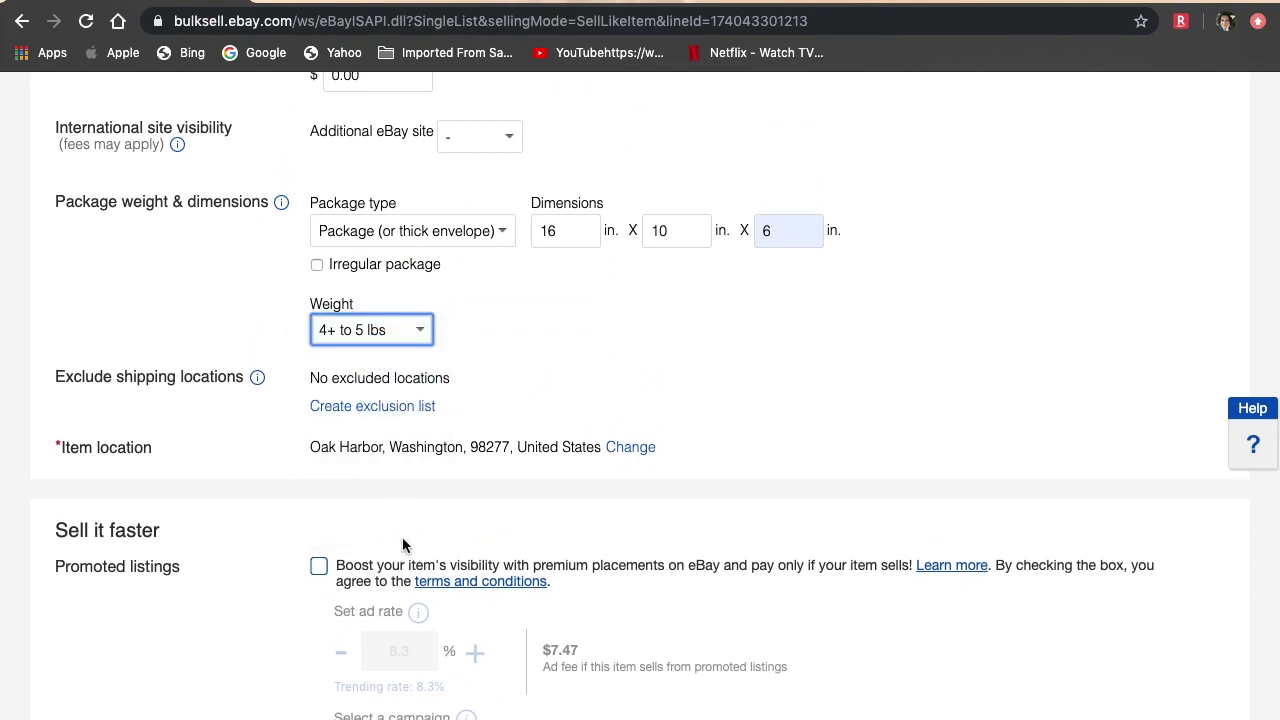
scroll(405, 535, down, 8)
click(508, 680)
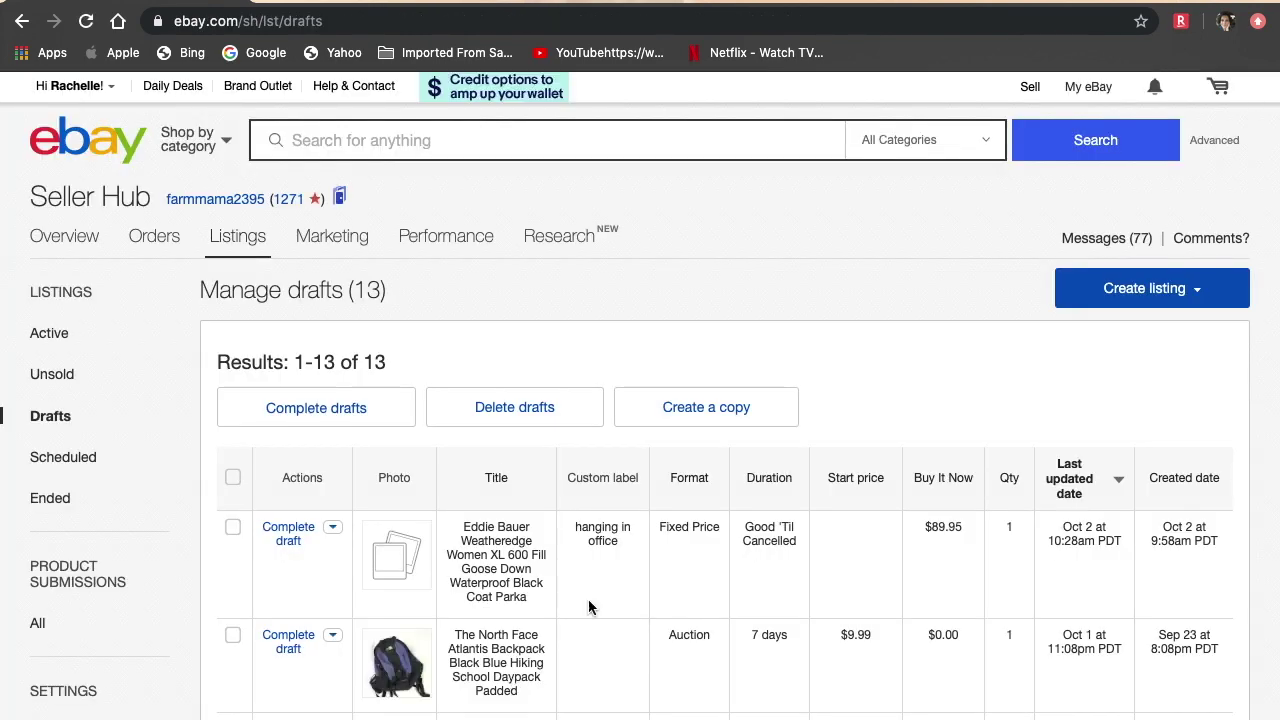
Look over the listing drafts in Seller Hub for the Eddie Bauer parka entry.
scroll(631, 477, down, 1)
scroll(631, 477, down, 3)
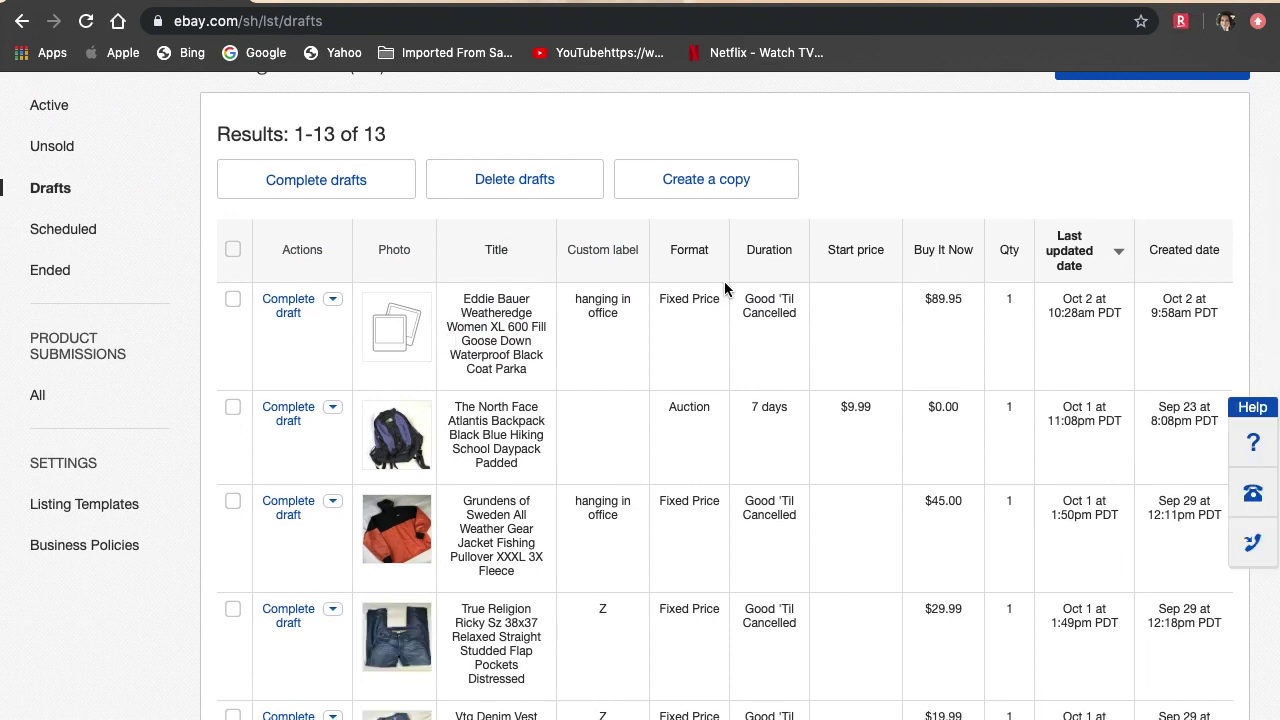
scroll(455, 318, up, 3)
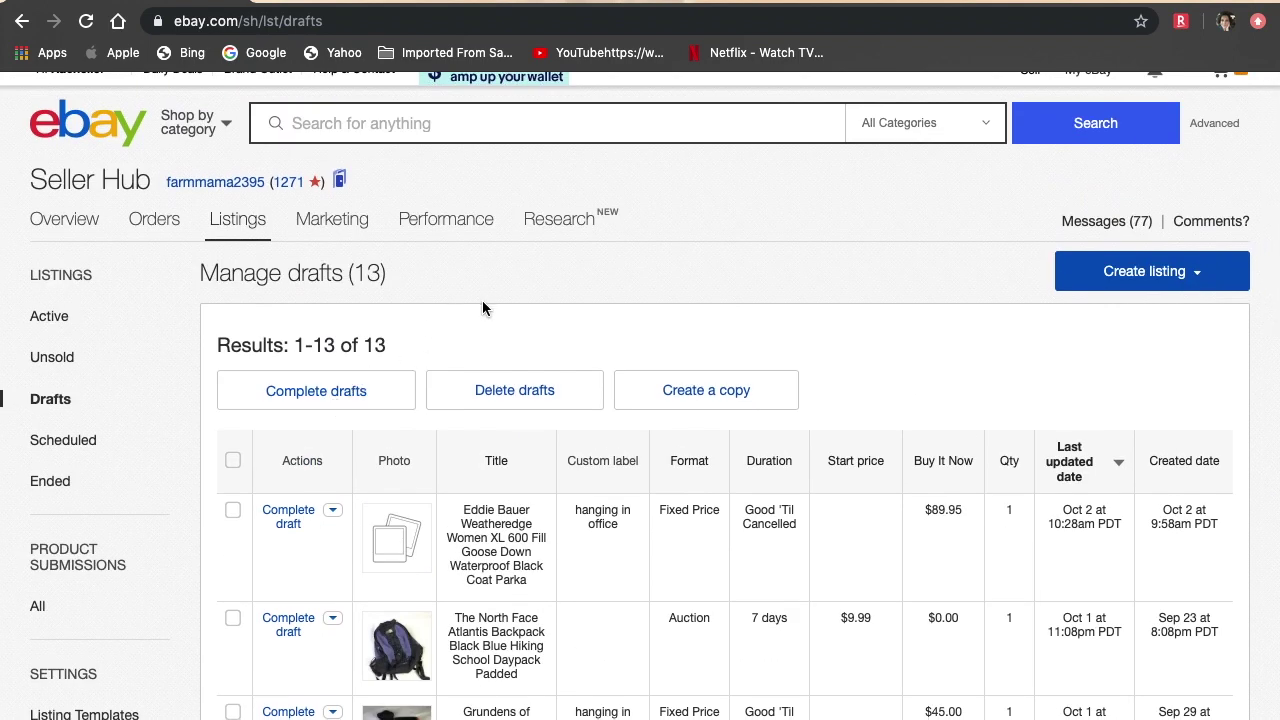
mouse_move(615, 705)
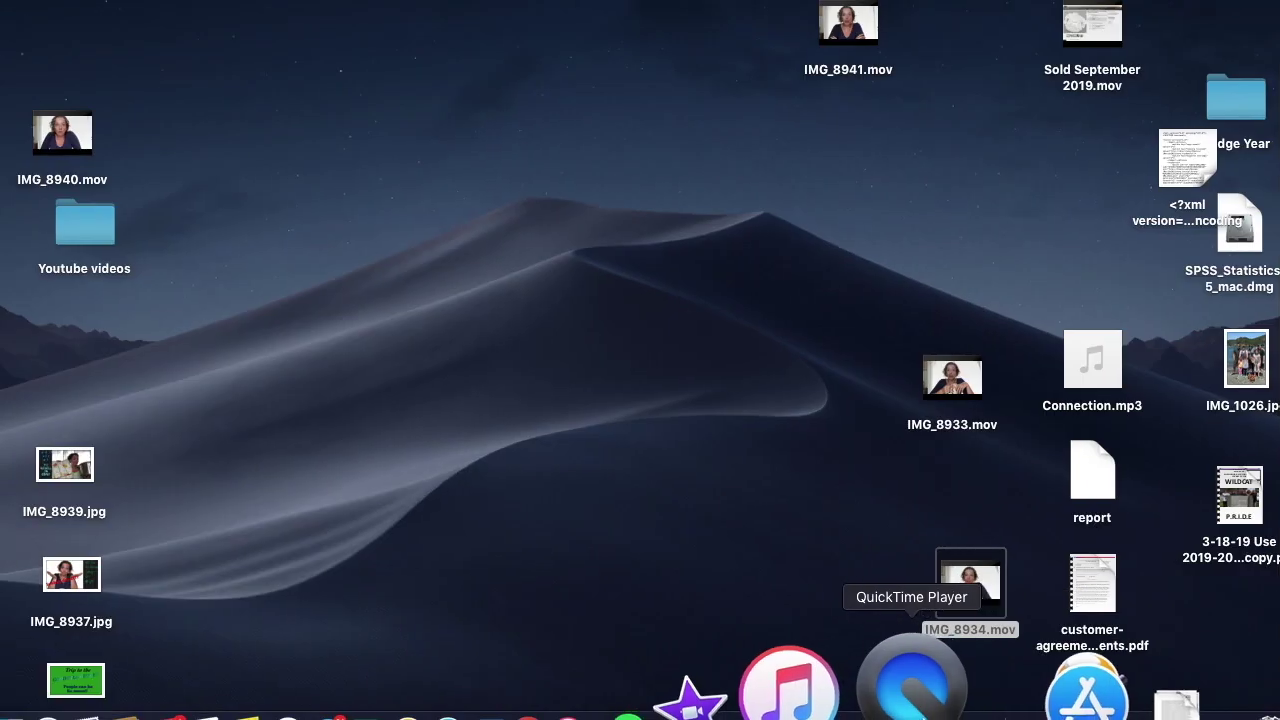
right_click(915, 690)
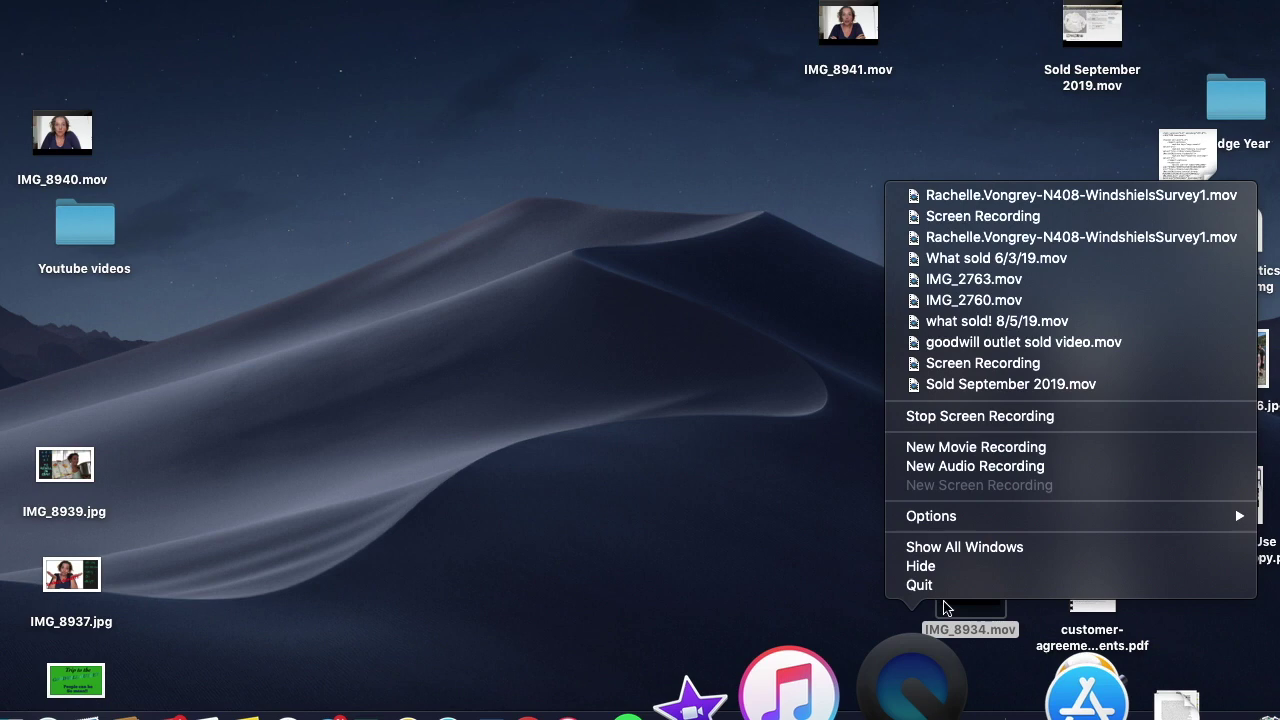